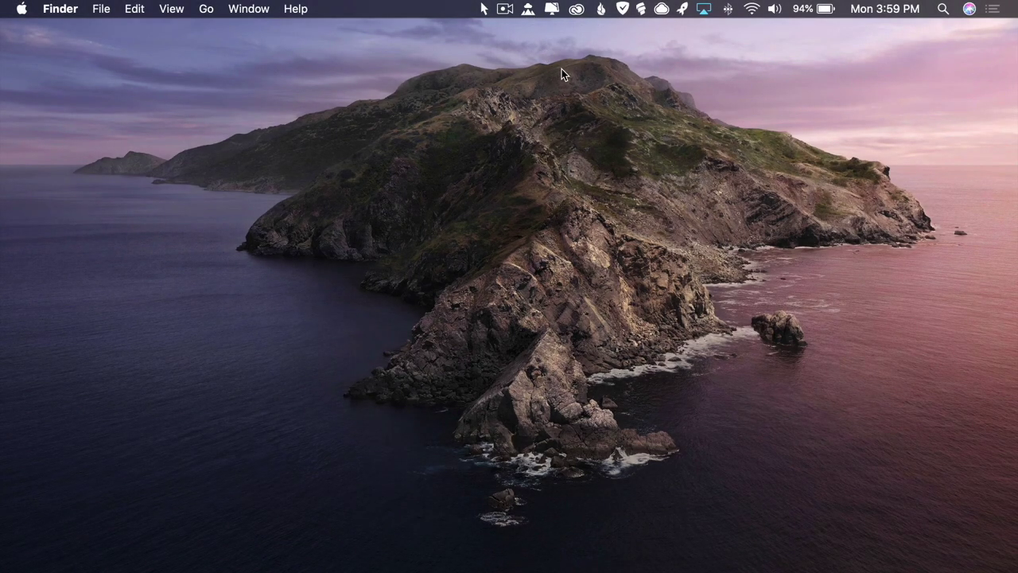
# Start a new drive in CloudMounter and reposition the Connections window to review the supported cloud services
pyautogui.click(528, 8)
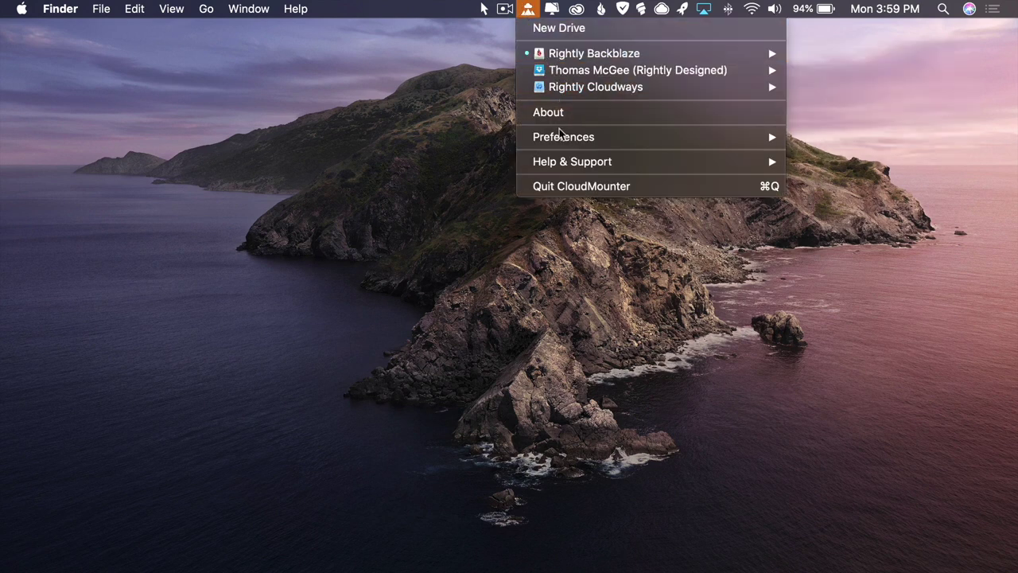
pyautogui.click(617, 32)
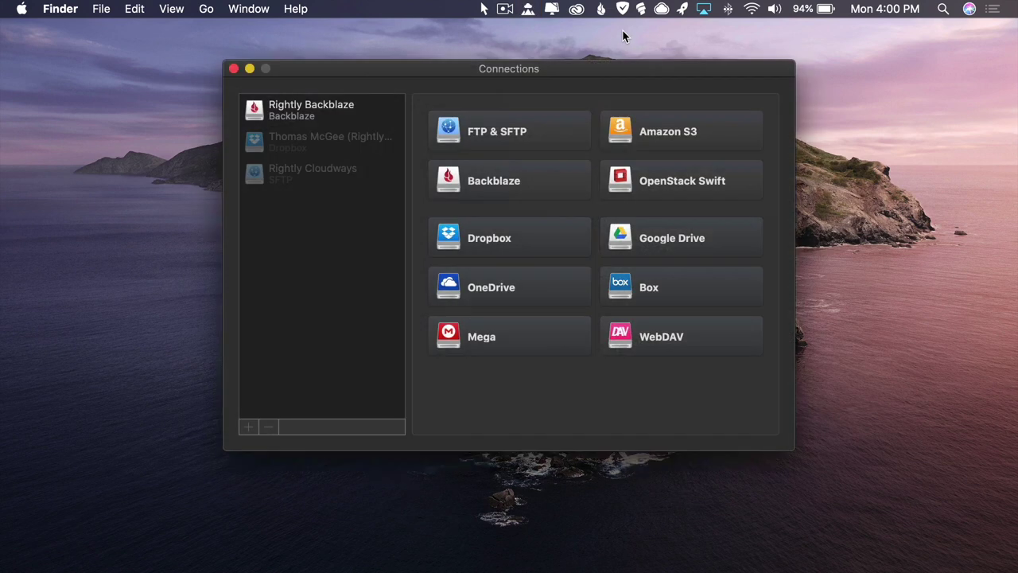
pyautogui.moveTo(605, 69); pyautogui.dragTo(615, 76)
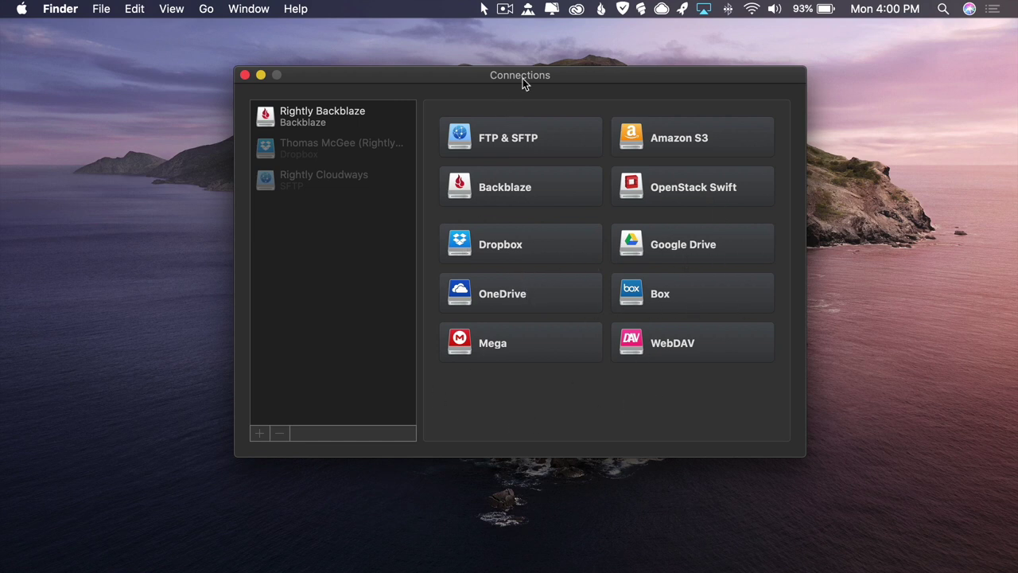
pyautogui.moveTo(523, 78); pyautogui.dragTo(522, 85)
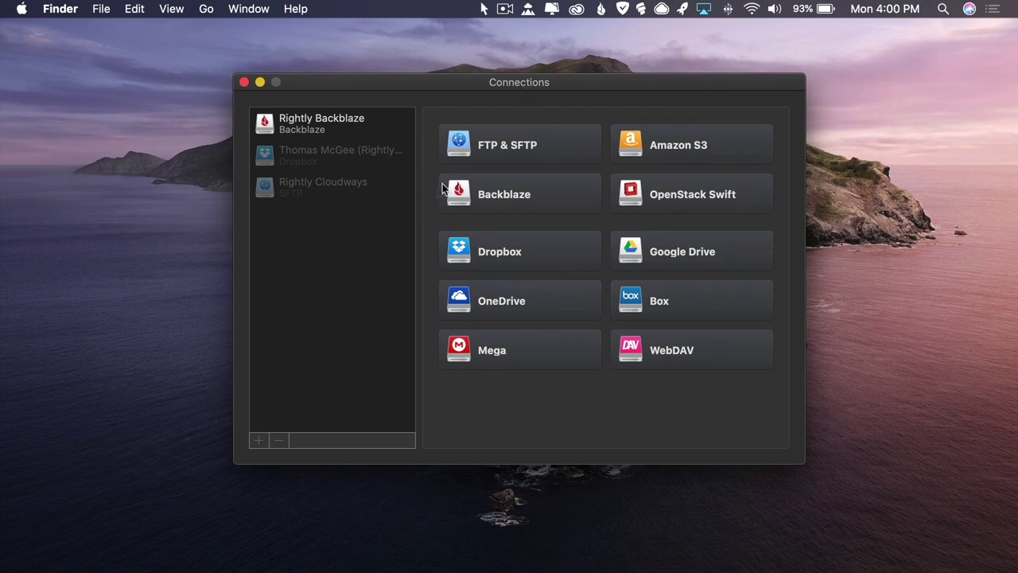
# Create a blank Amazon S3 connection to view its settings, remove it and close the Connections window
pyautogui.click(693, 146)
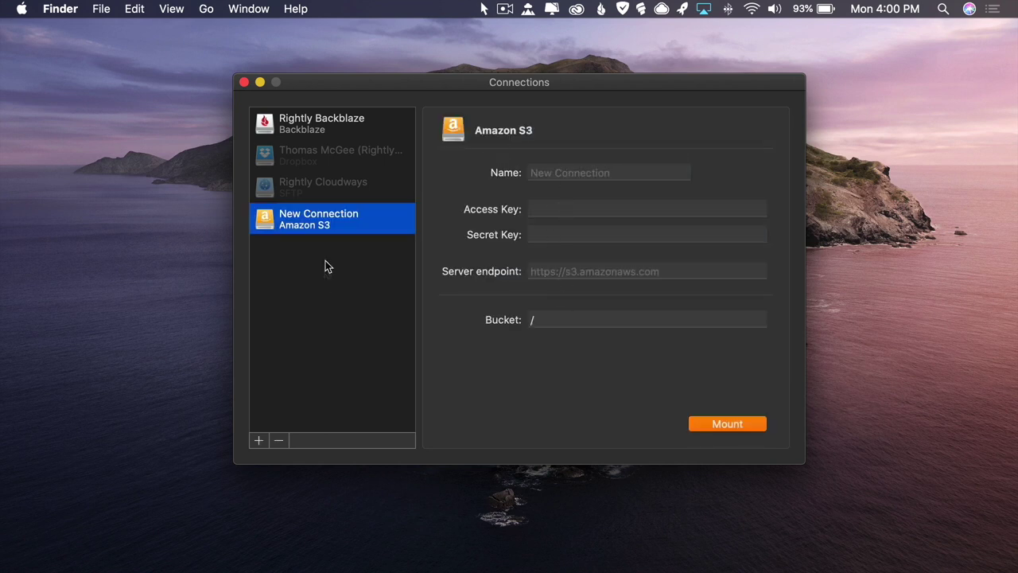
pyautogui.click(279, 440)
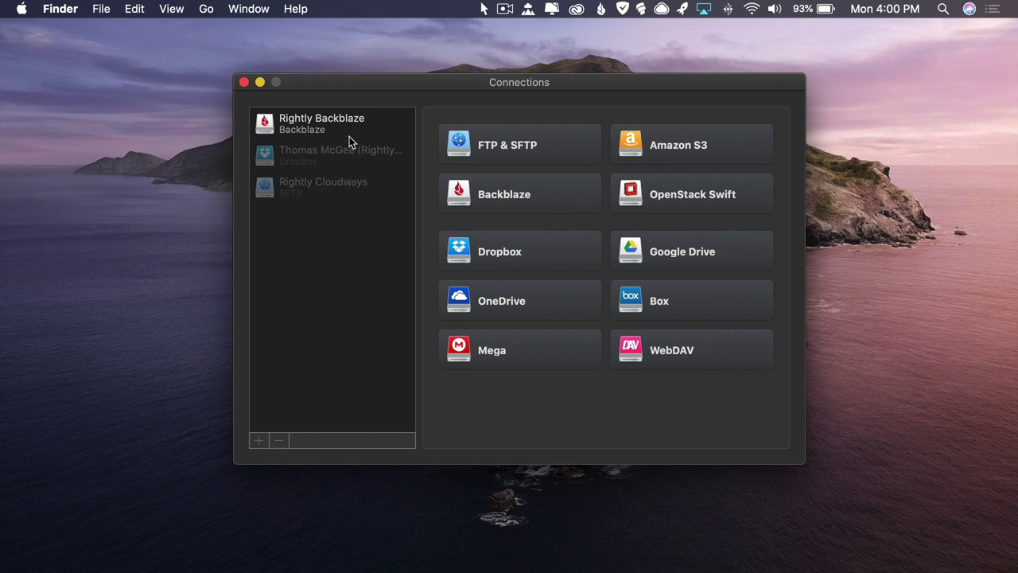
pyautogui.click(244, 82)
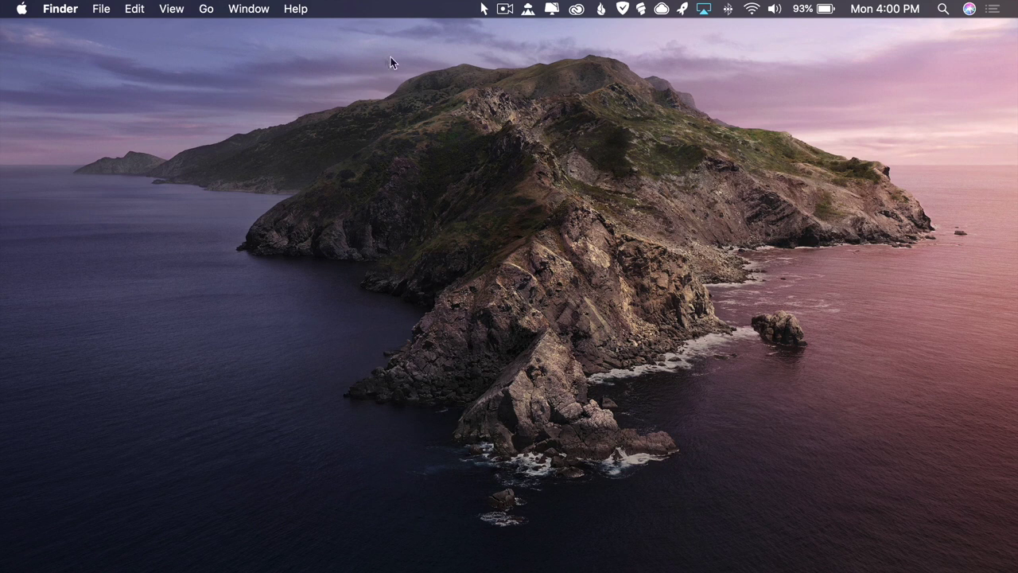
# Examine the mount options available for the saved Backblaze, Dropbox and Cloudways drives in CloudMounter
pyautogui.click(527, 10)
pyautogui.moveTo(526, 57)
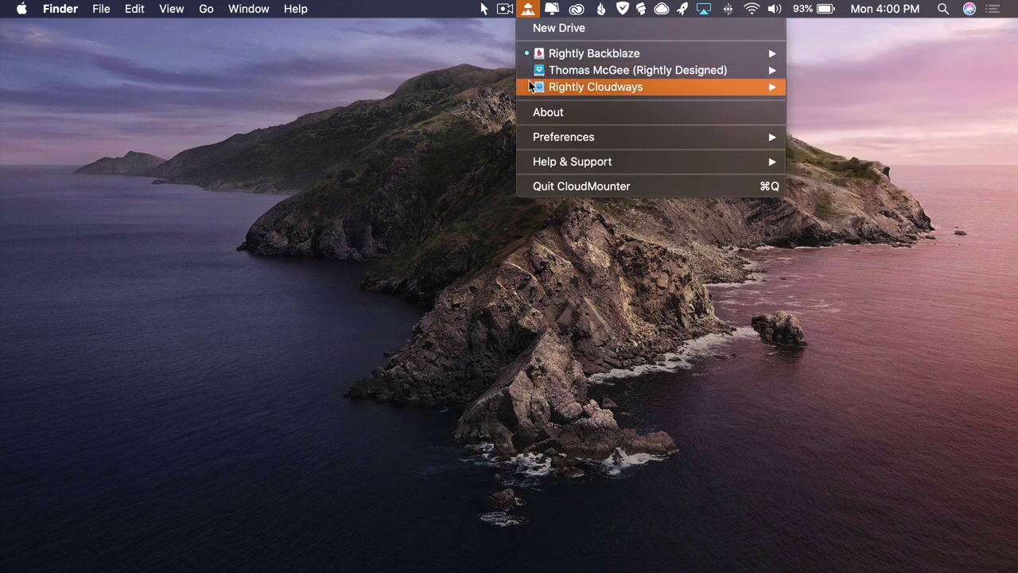
pyautogui.click(489, 80)
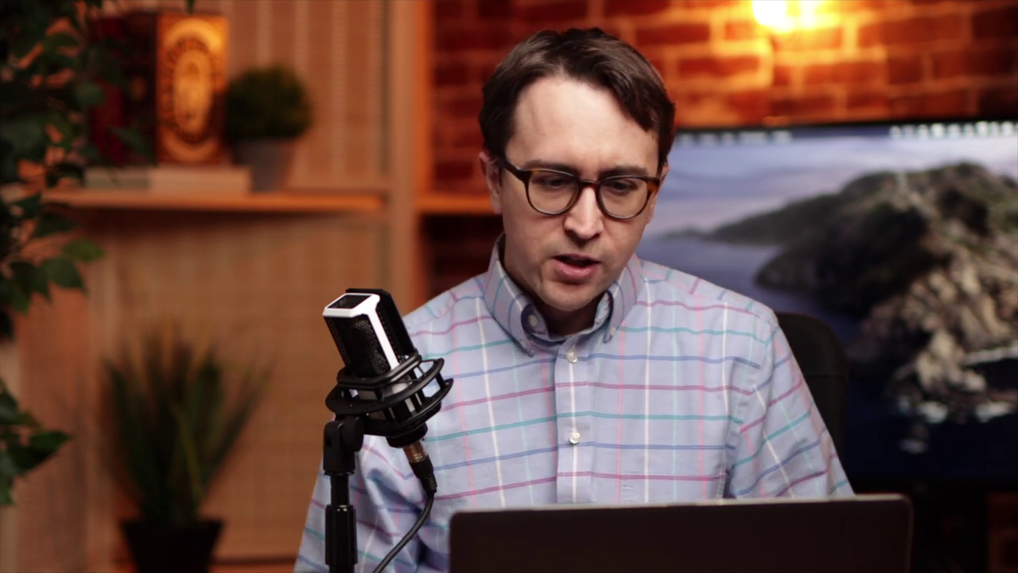
pyautogui.click(506, 10)
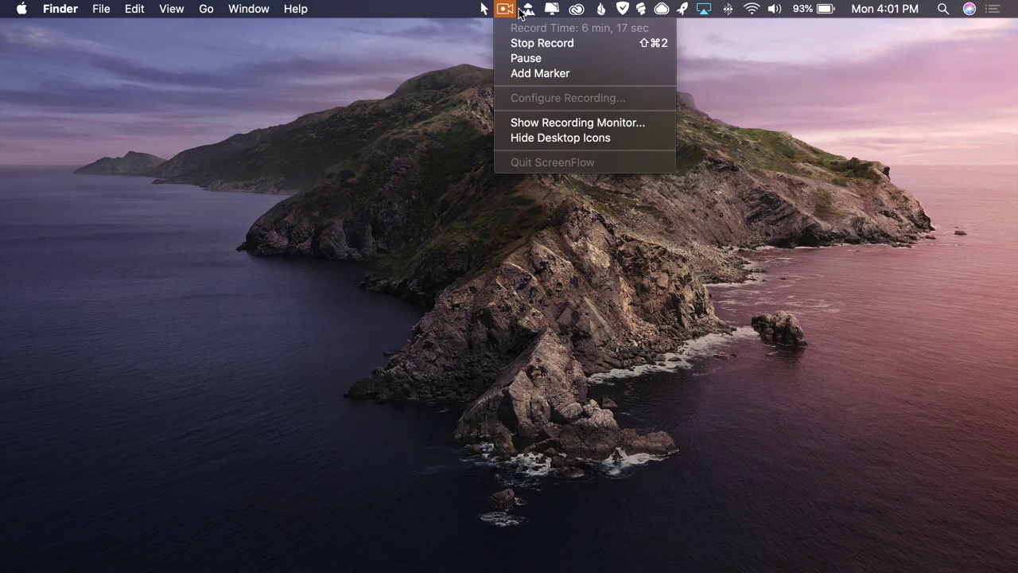
pyautogui.moveTo(527, 10)
pyautogui.moveTo(541, 54)
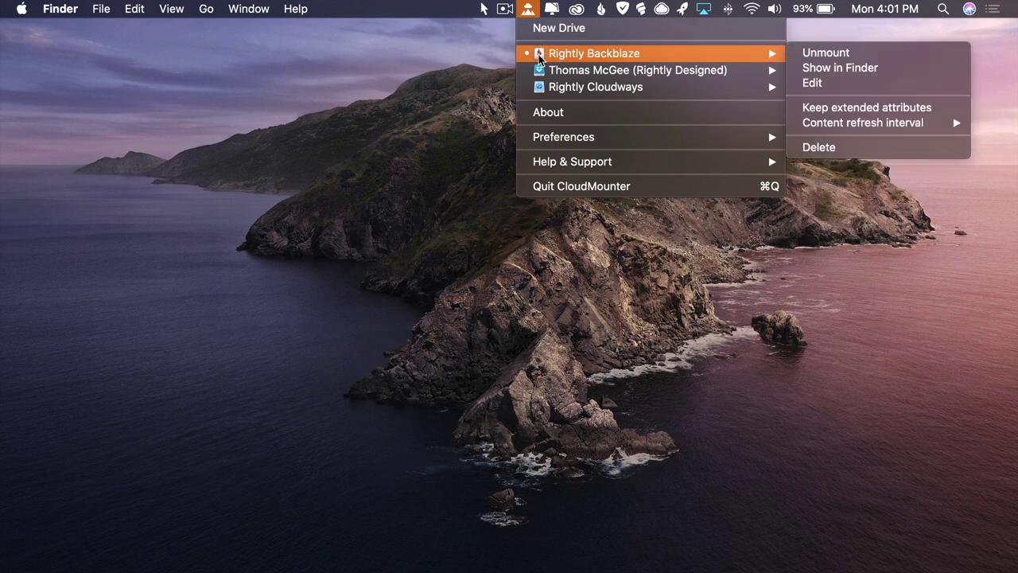
pyautogui.moveTo(606, 70)
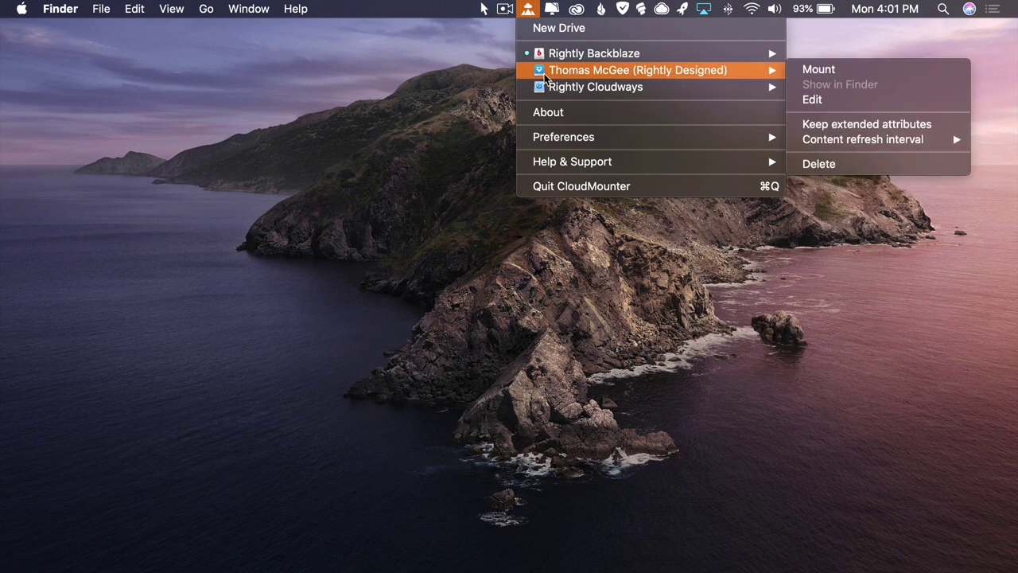
pyautogui.moveTo(553, 90)
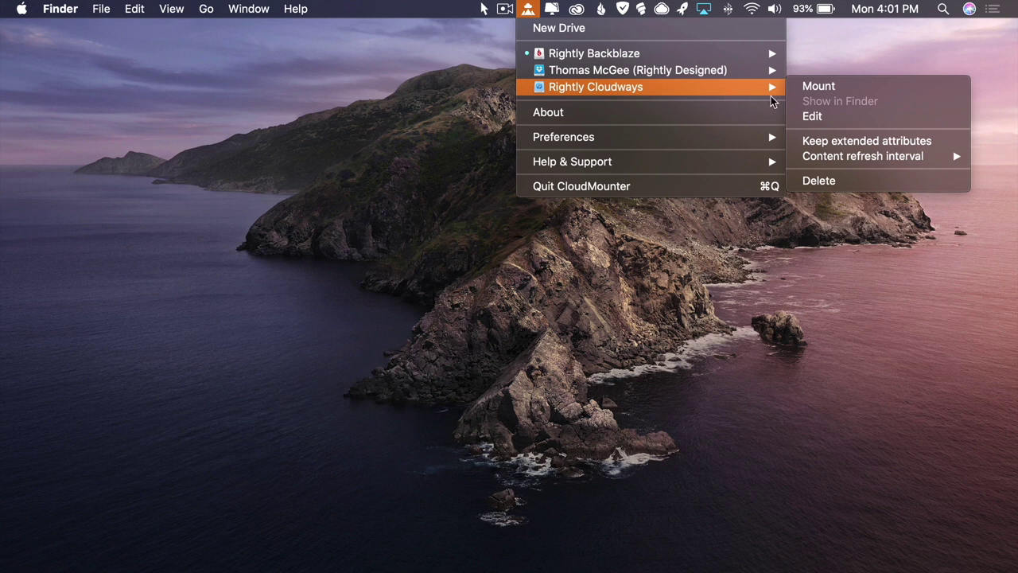
pyautogui.click(446, 300)
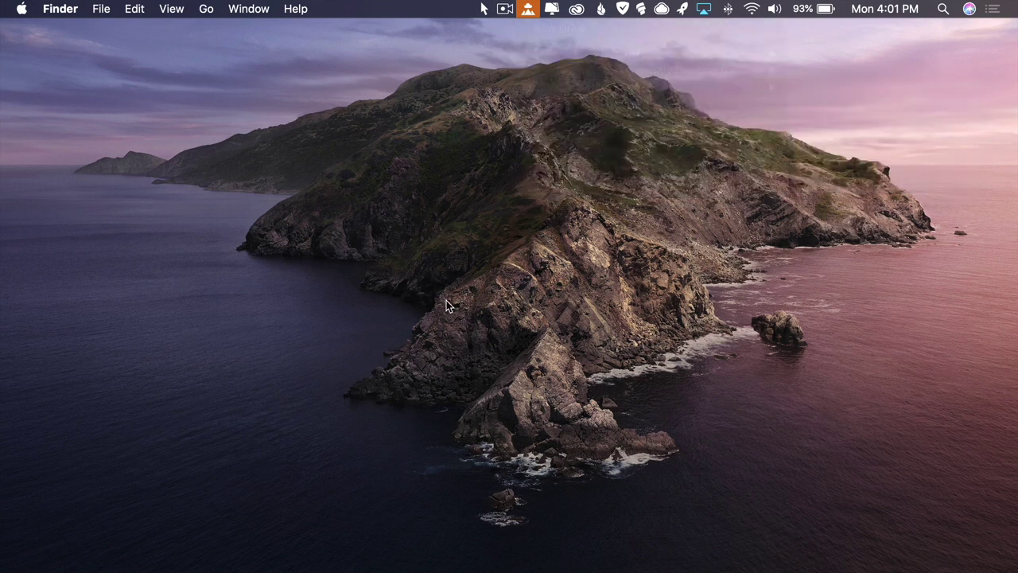
# Open a new Finder window and display the contents of the mounted Rightly Backblaze drive
pyautogui.press('super+n')
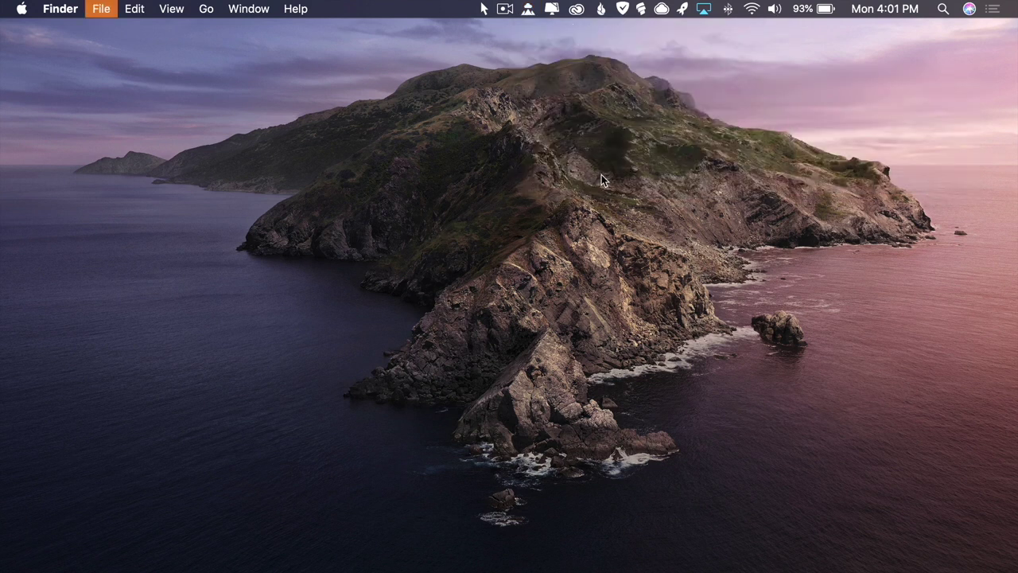
pyautogui.moveTo(362, 84); pyautogui.dragTo(361, 114)
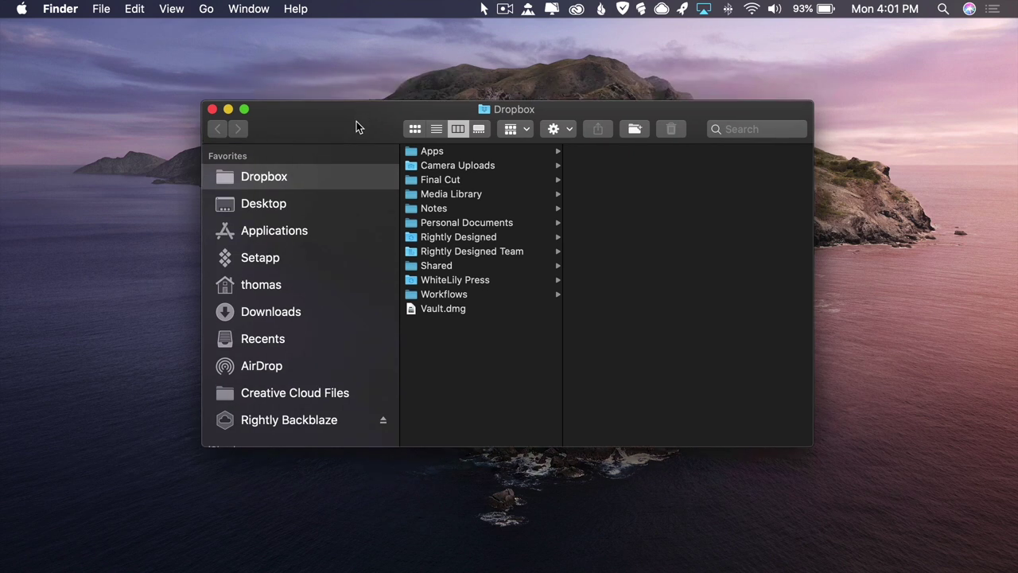
pyautogui.scroll(-5, 322, 318)
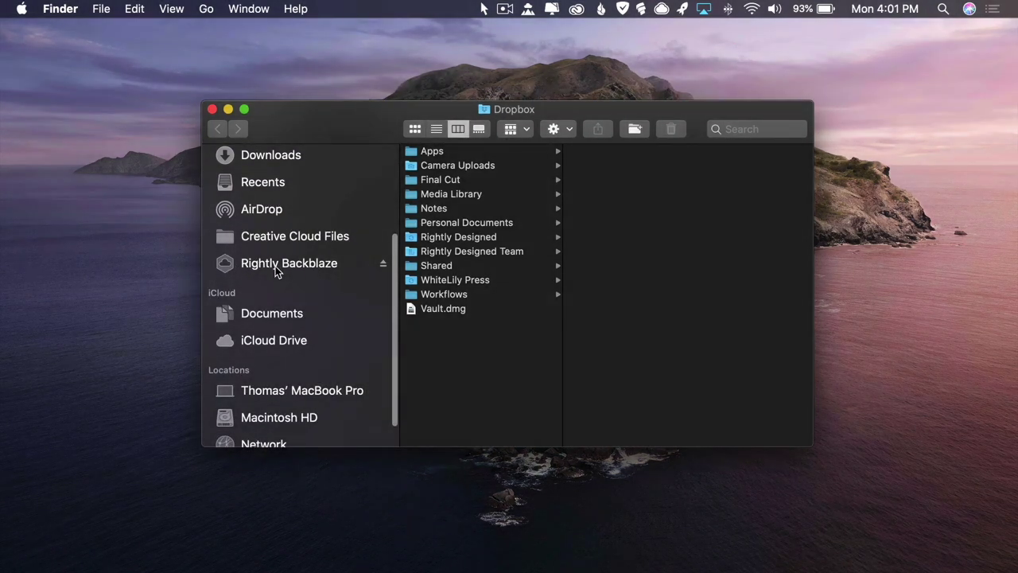
pyautogui.scroll(5, 293, 204)
pyautogui.scroll(-3, 295, 207)
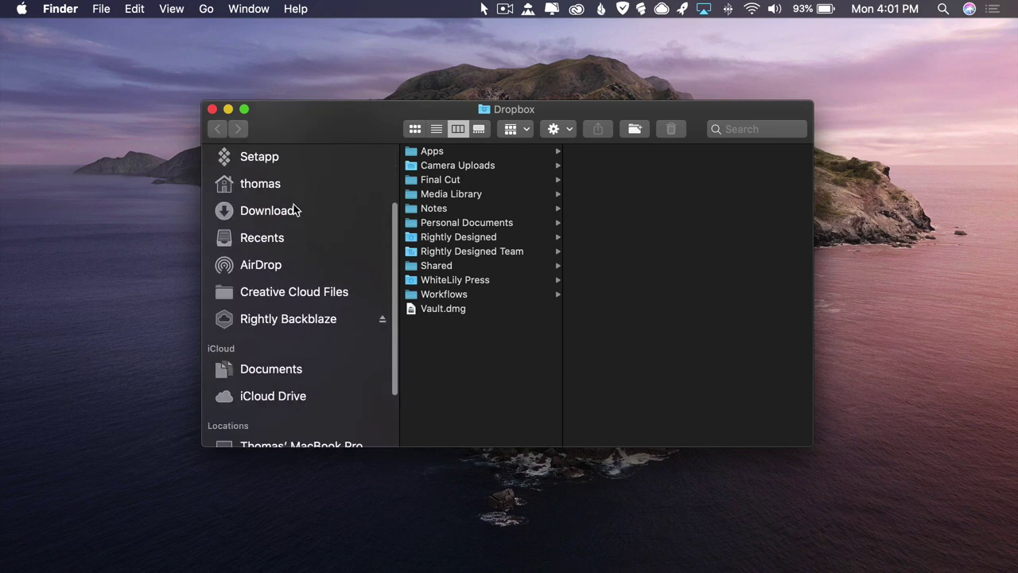
pyautogui.click(284, 316)
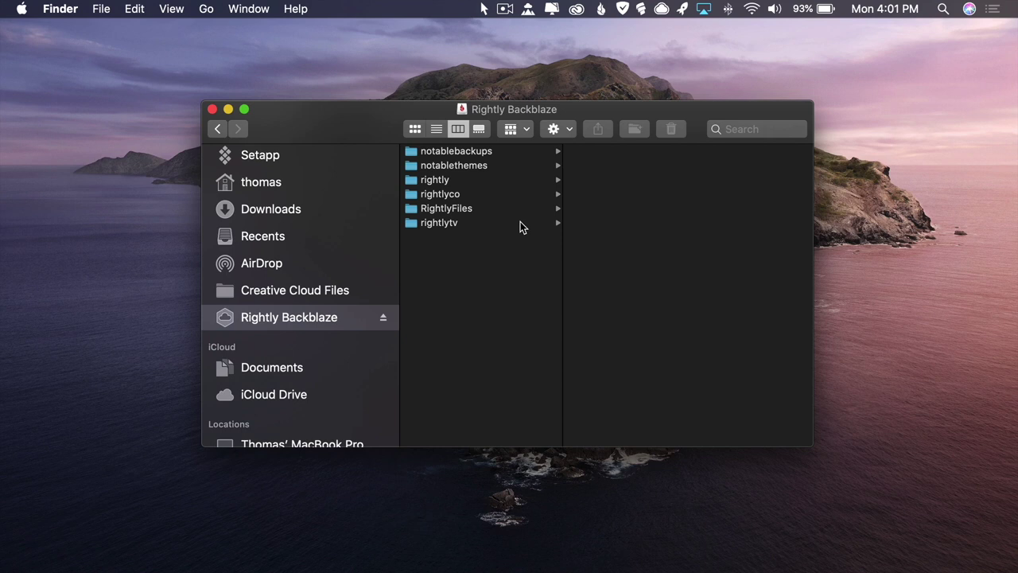
# Browse to the shared folder inside rightlyco, look over its files and close the Finder window
pyautogui.click(496, 194)
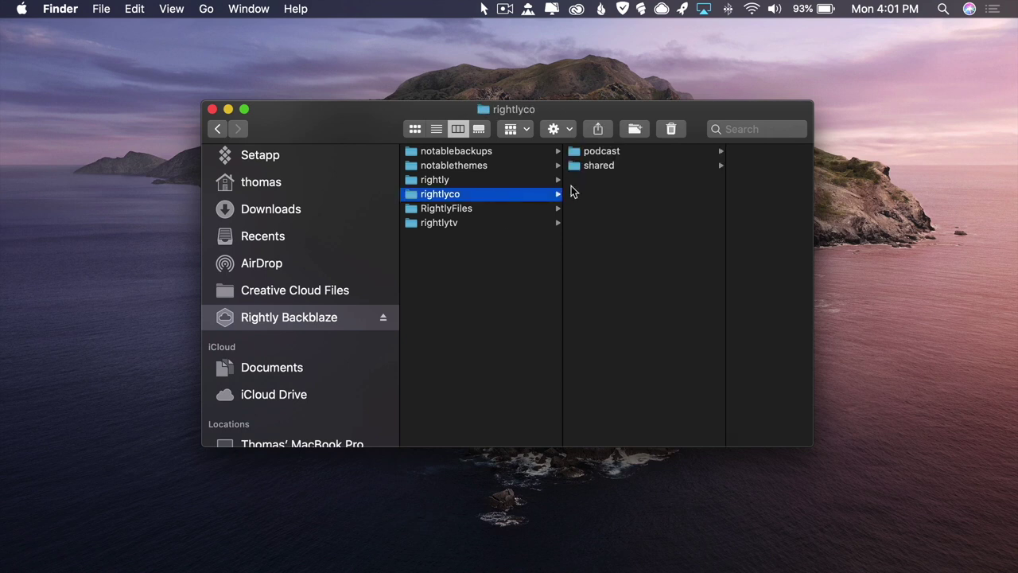
pyautogui.click(636, 165)
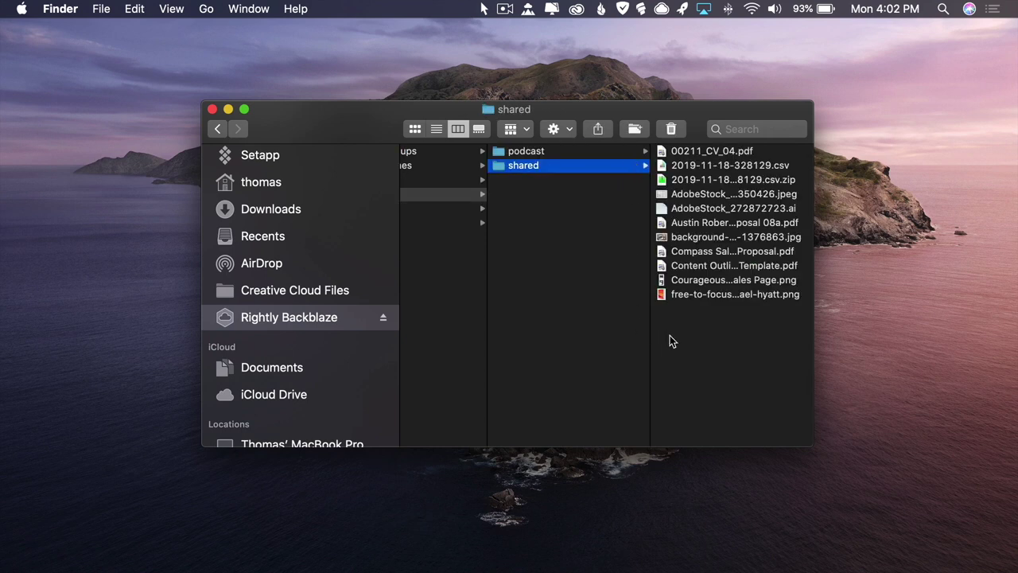
pyautogui.hscroll(-3, 672, 343)
pyautogui.hscroll(3, 672, 342)
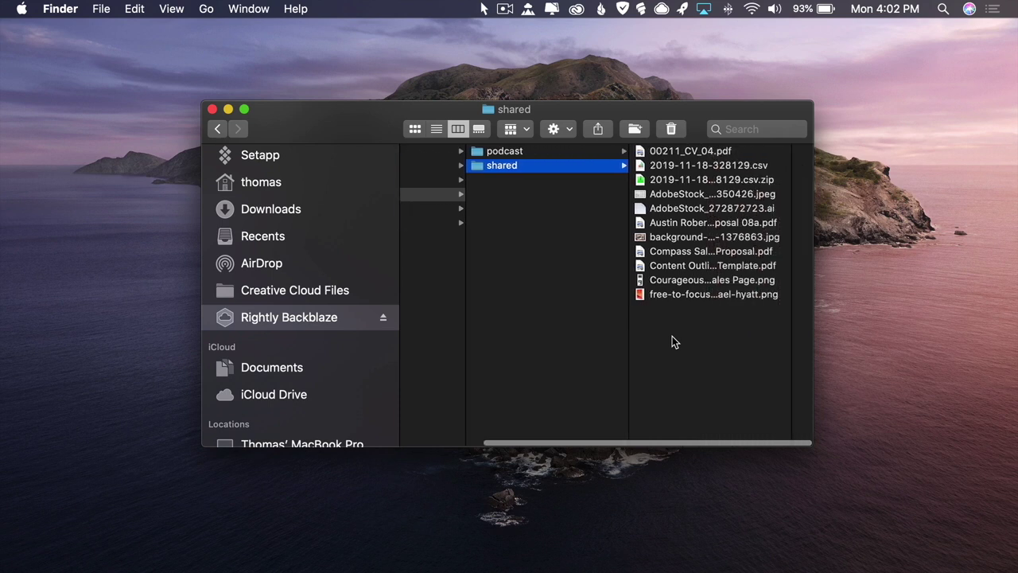
pyautogui.hscroll(-3, 672, 342)
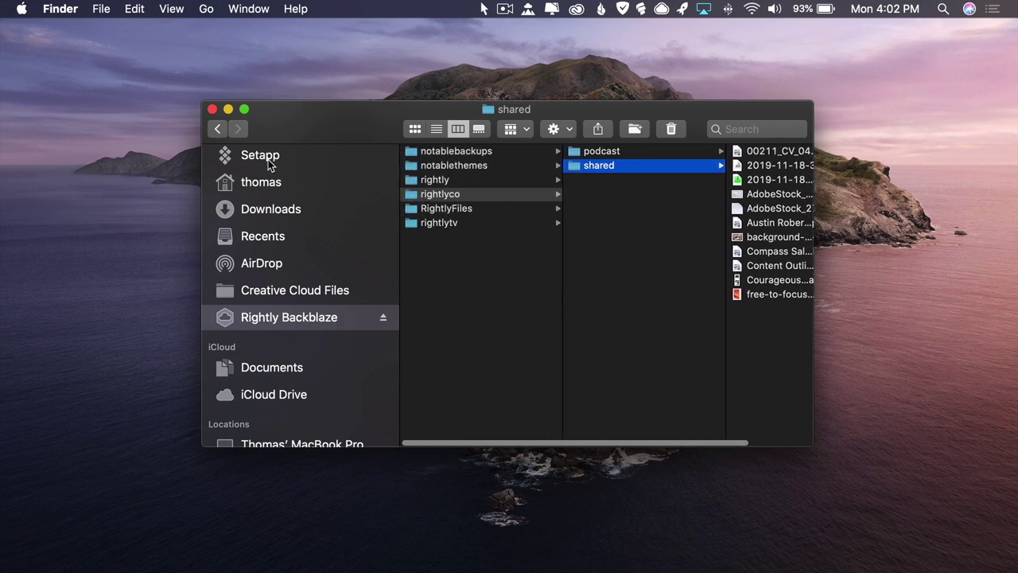
pyautogui.click(212, 110)
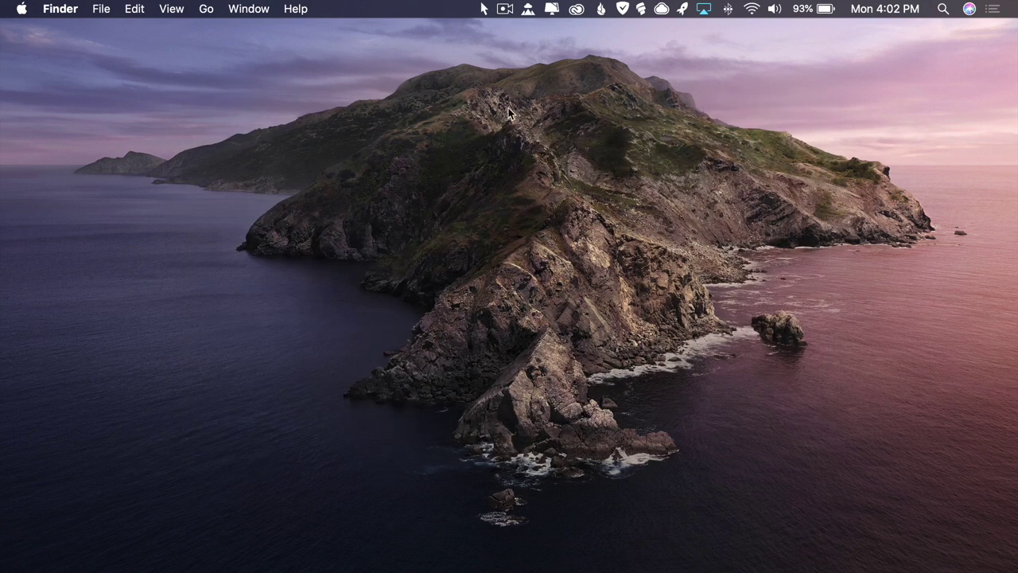
# Show the Rightly Backblaze drive in Finder from CloudMounter, eject it and close the window
pyautogui.click(528, 9)
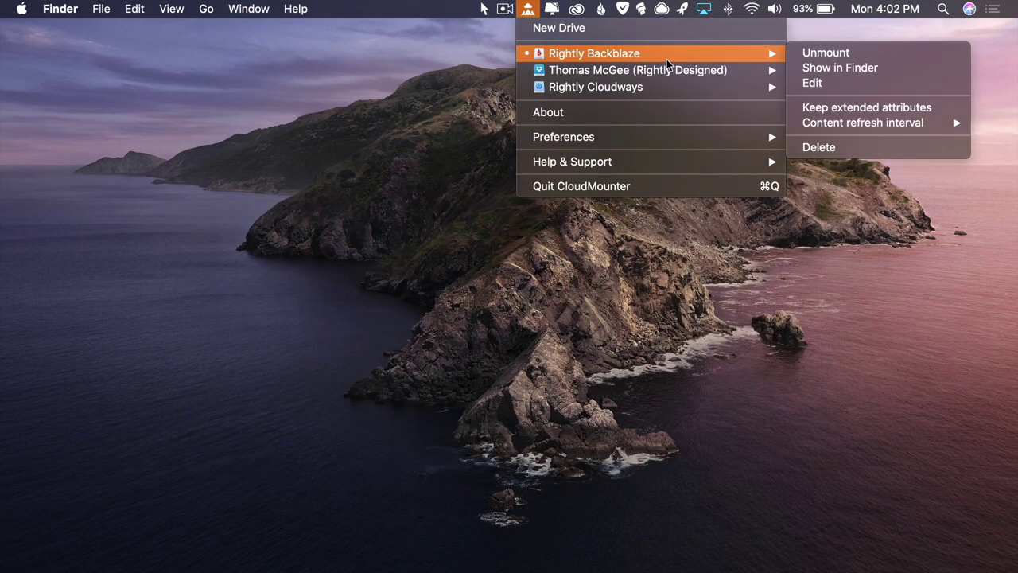
pyautogui.click(821, 68)
pyautogui.moveTo(747, 133); pyautogui.dragTo(628, 69)
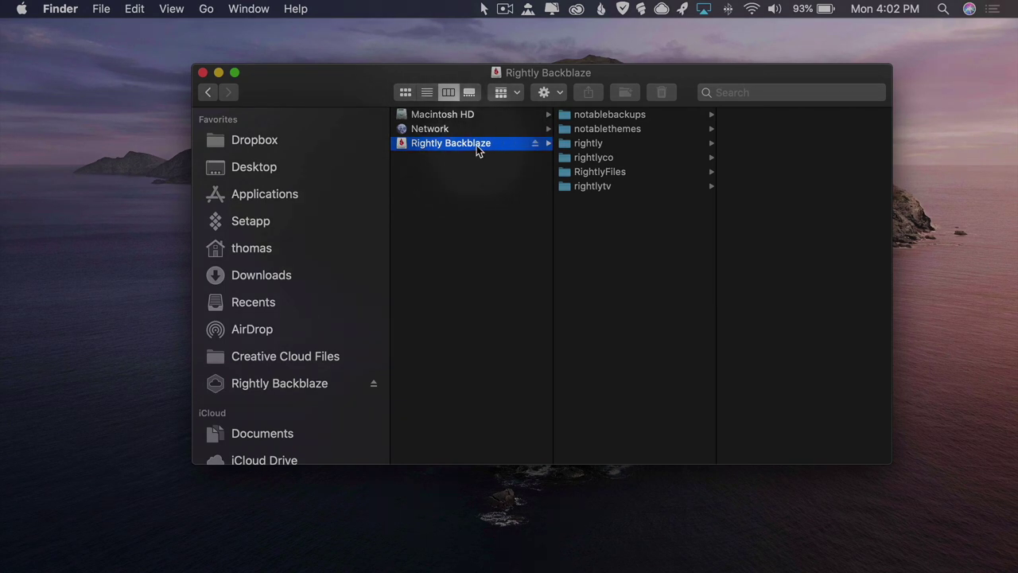
pyautogui.click(536, 144)
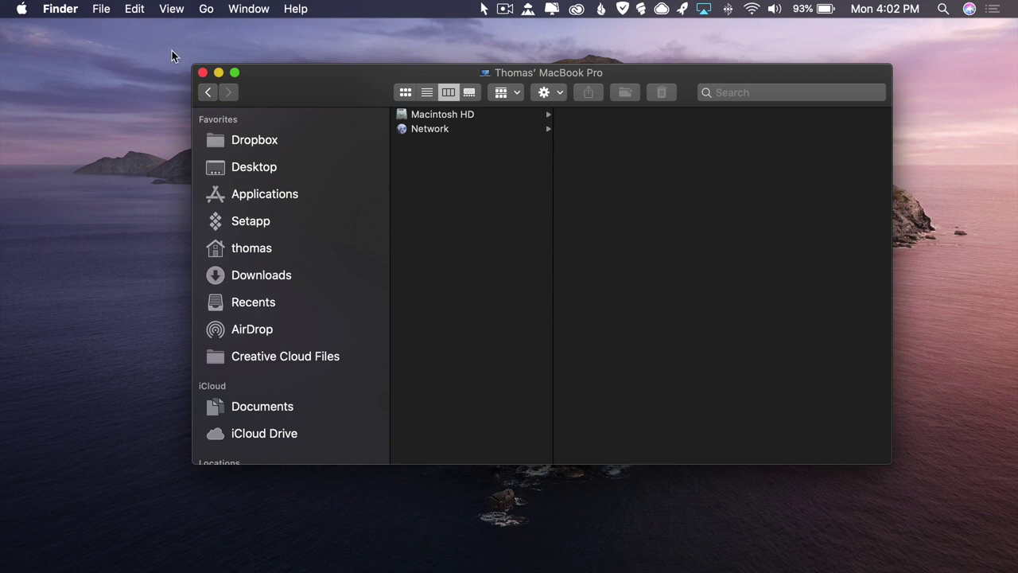
pyautogui.click(203, 73)
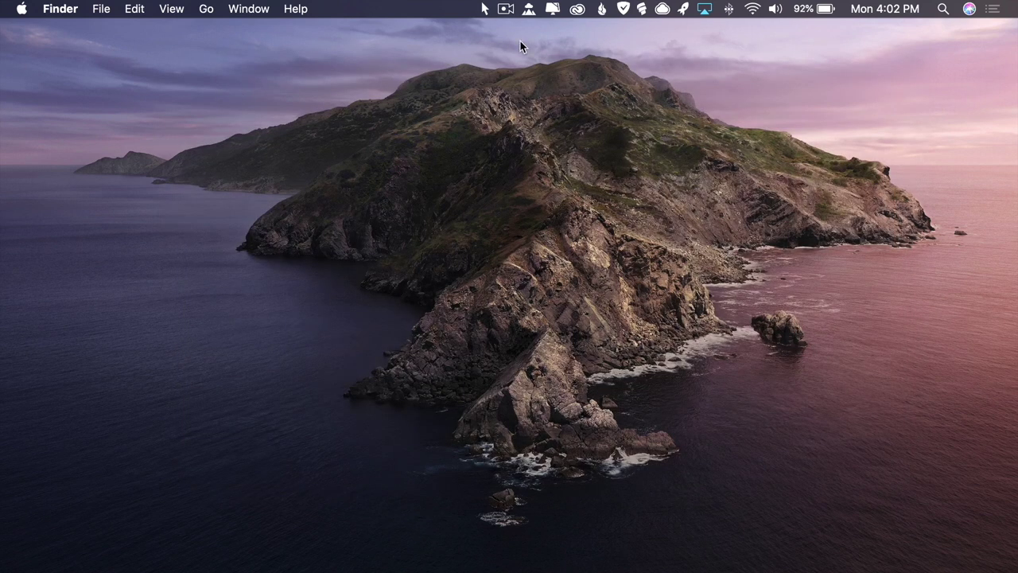
# Mount the Rightly Backblaze drive with CloudMounter and open the shared folder inside rightlyco
pyautogui.click(527, 9)
pyautogui.moveTo(585, 55)
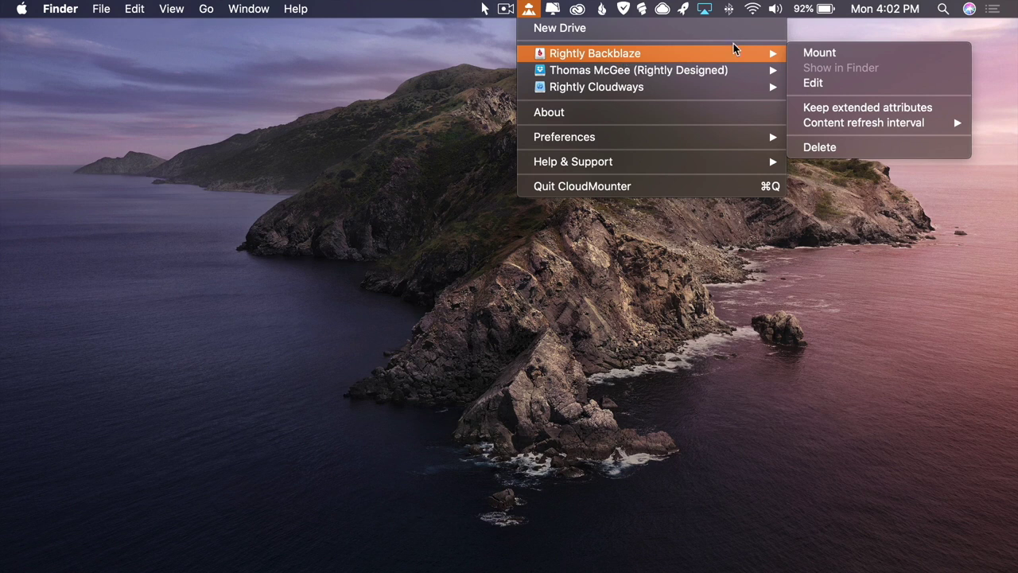
pyautogui.click(808, 54)
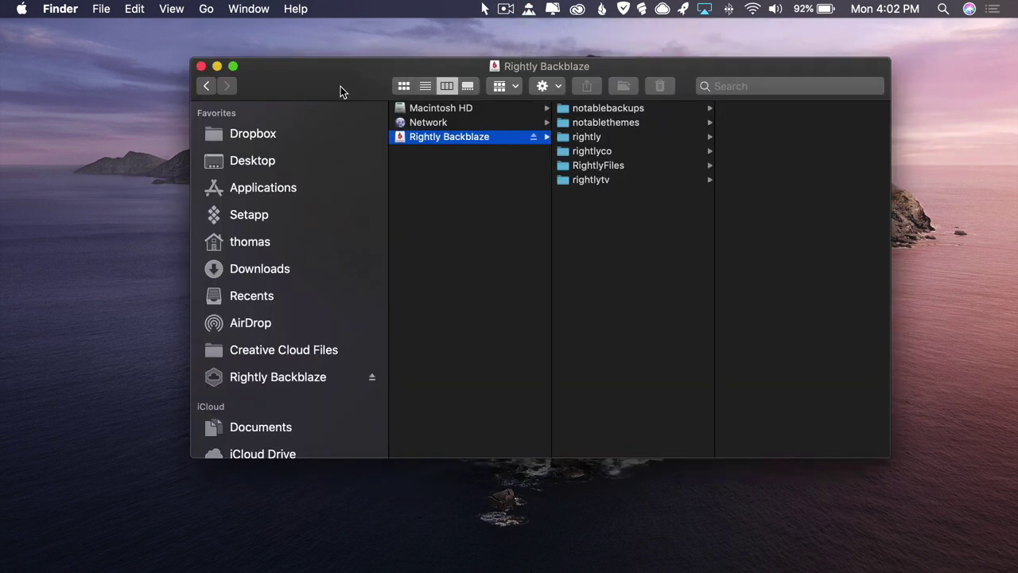
pyautogui.click(631, 150)
pyautogui.moveTo(720, 71); pyautogui.dragTo(636, 58)
pyautogui.click(672, 109)
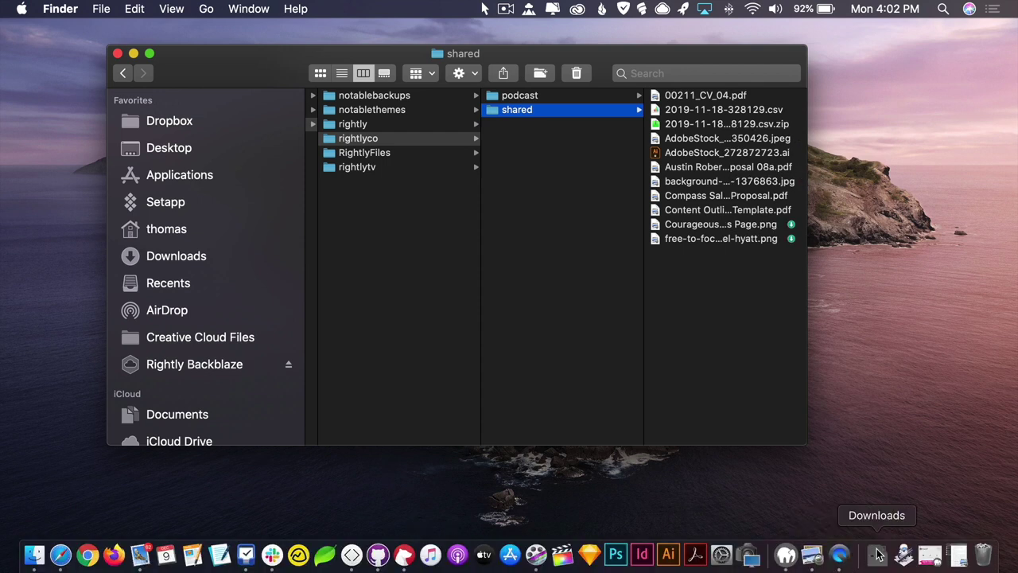
# Bring AdobeStock_272872729.ai from Downloads to the desktop and copy it into the drive's shared folder
pyautogui.click(878, 554)
pyautogui.moveTo(527, 171); pyautogui.dragTo(909, 133)
pyautogui.click(909, 86)
pyautogui.moveTo(909, 86); pyautogui.dragTo(722, 254)
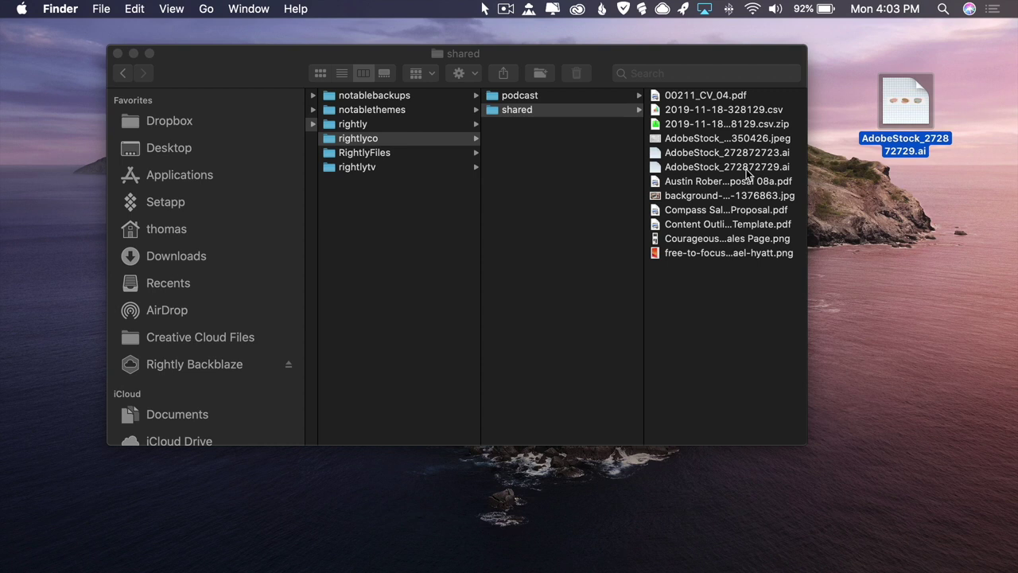
# Mount the Rightly Designed Dropbox drive with CloudMounter and open its Media Library folder in Finder
pyautogui.click(528, 8)
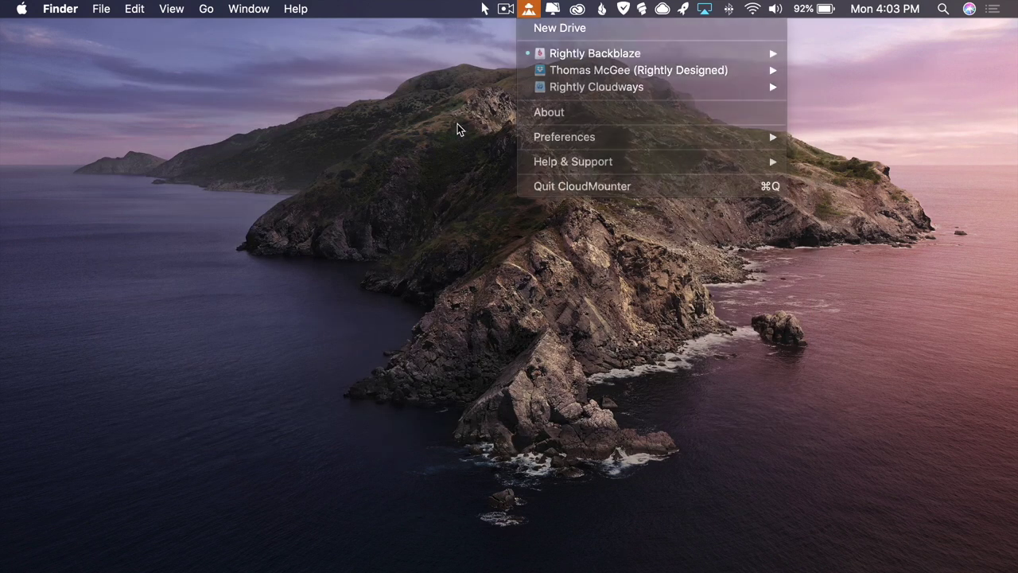
pyautogui.click(459, 126)
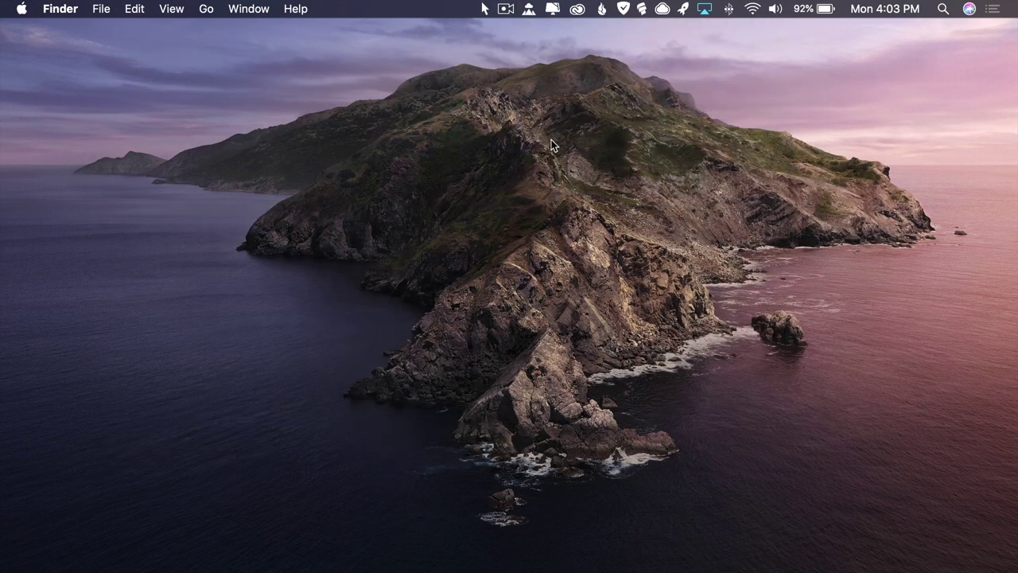
pyautogui.click(529, 9)
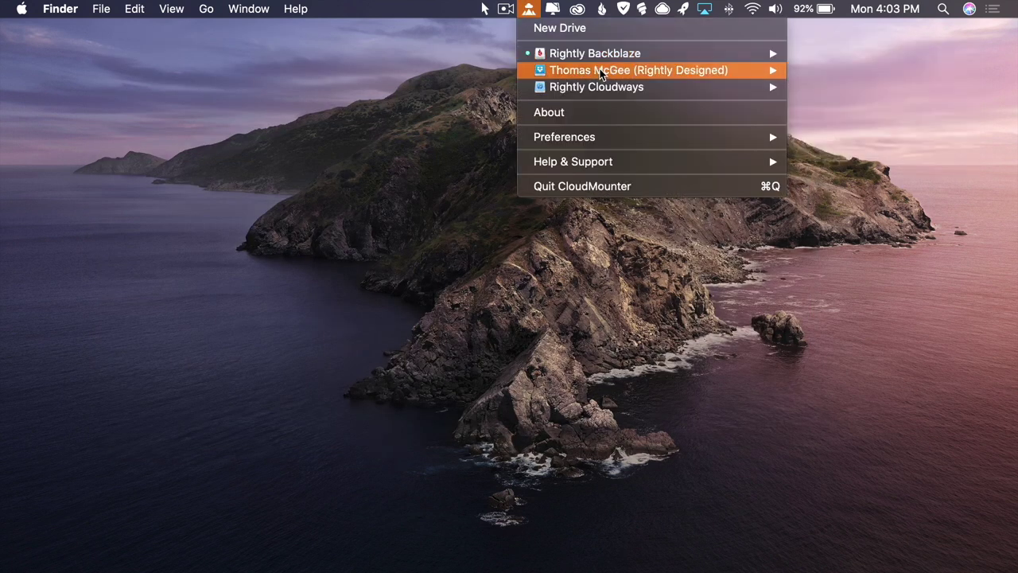
pyautogui.moveTo(739, 70)
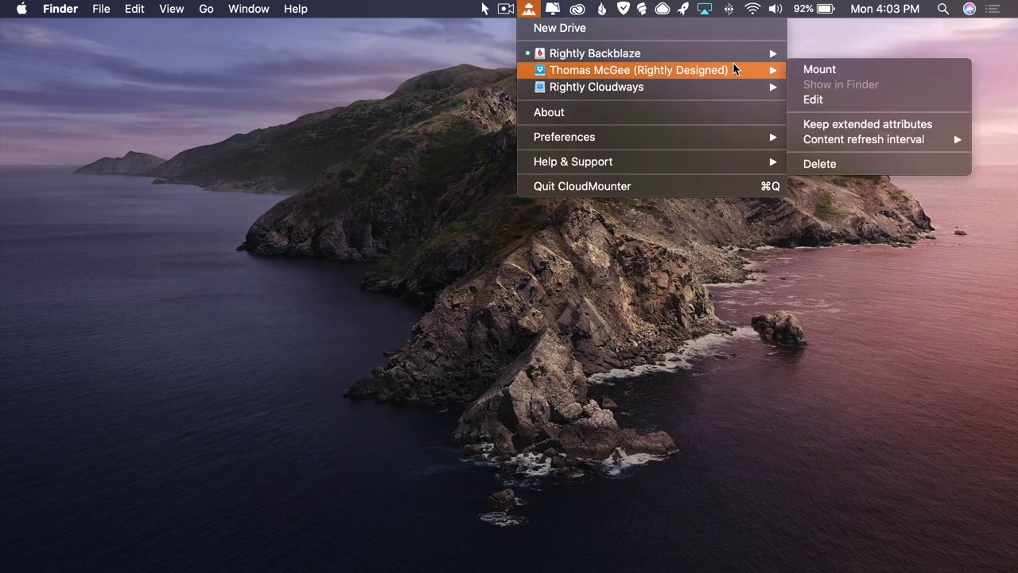
pyautogui.click(828, 72)
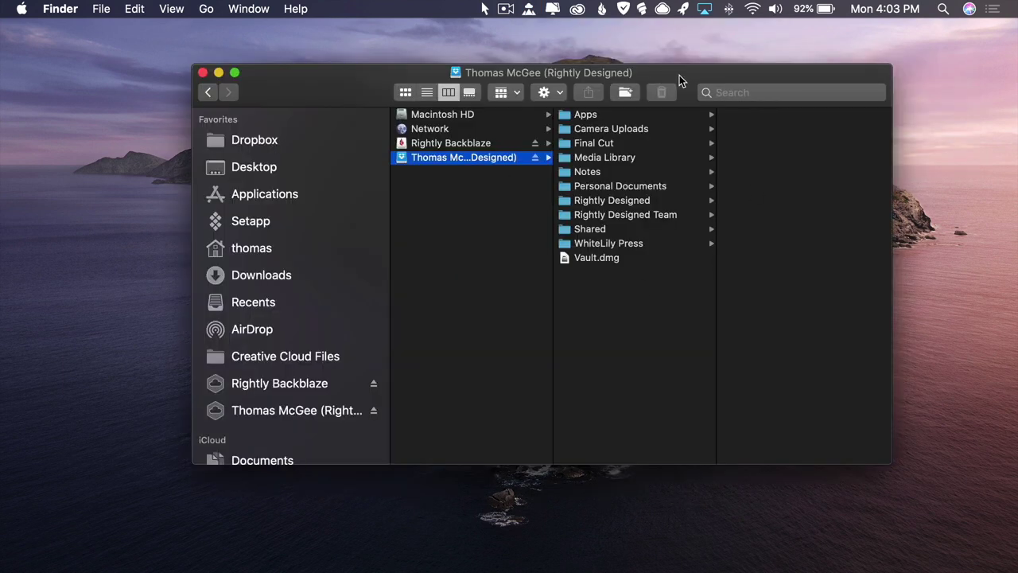
pyautogui.moveTo(680, 75); pyautogui.dragTo(658, 69)
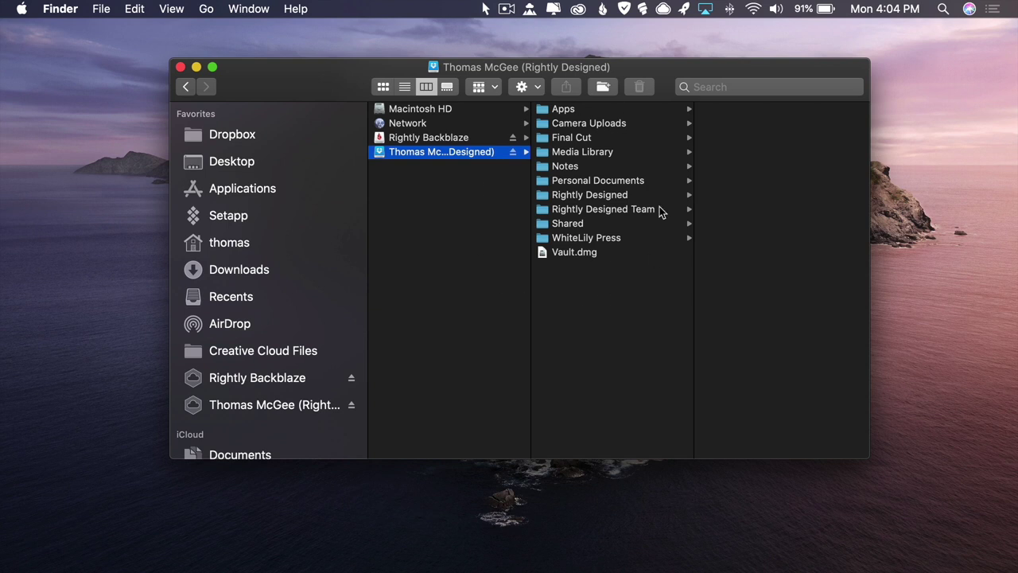
pyautogui.click(642, 152)
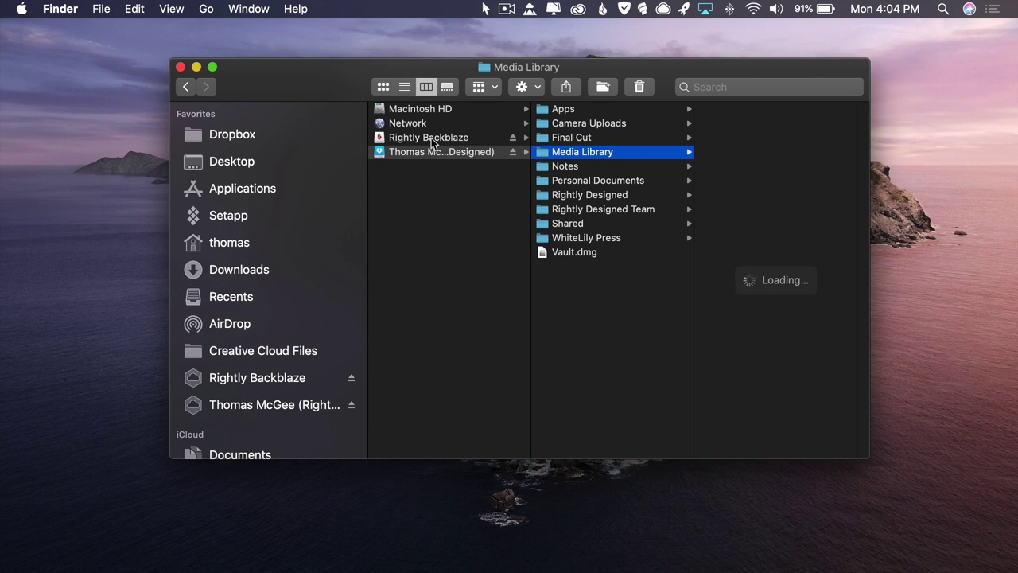
# Mount the Rightly Cloudways drive with CloudMounter and open its applications folder
pyautogui.click(530, 11)
pyautogui.moveTo(566, 87)
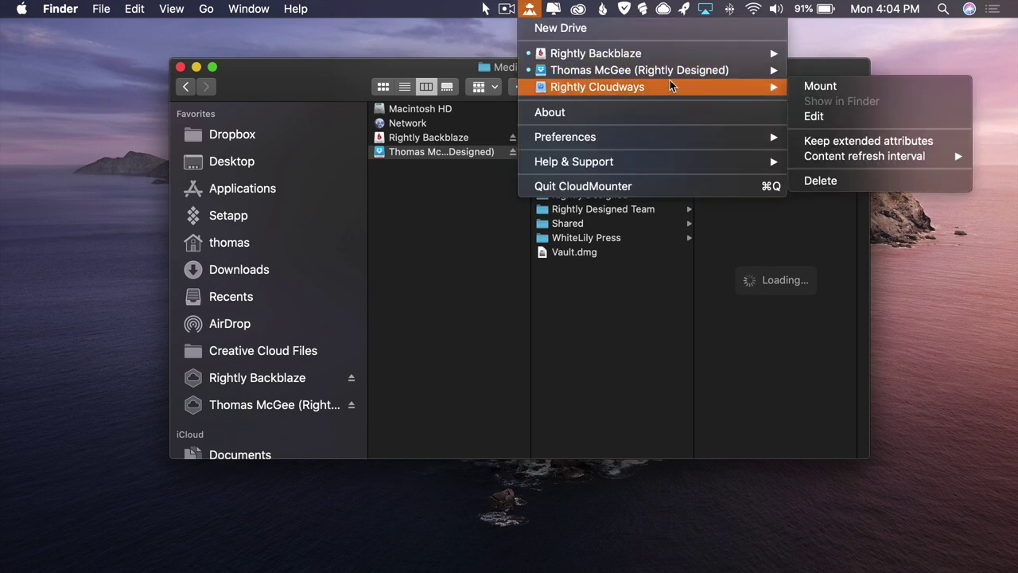
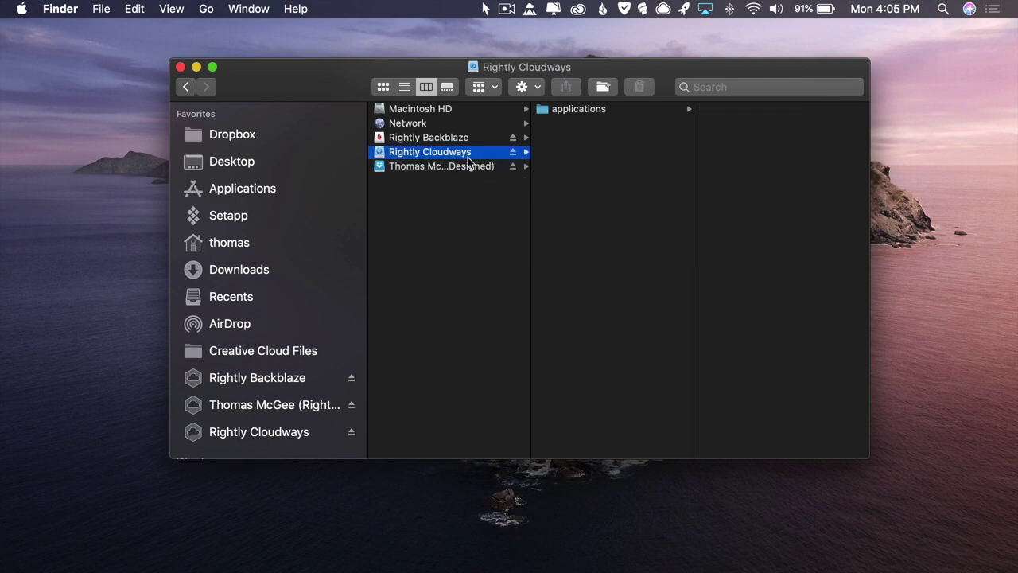
pyautogui.click(578, 109)
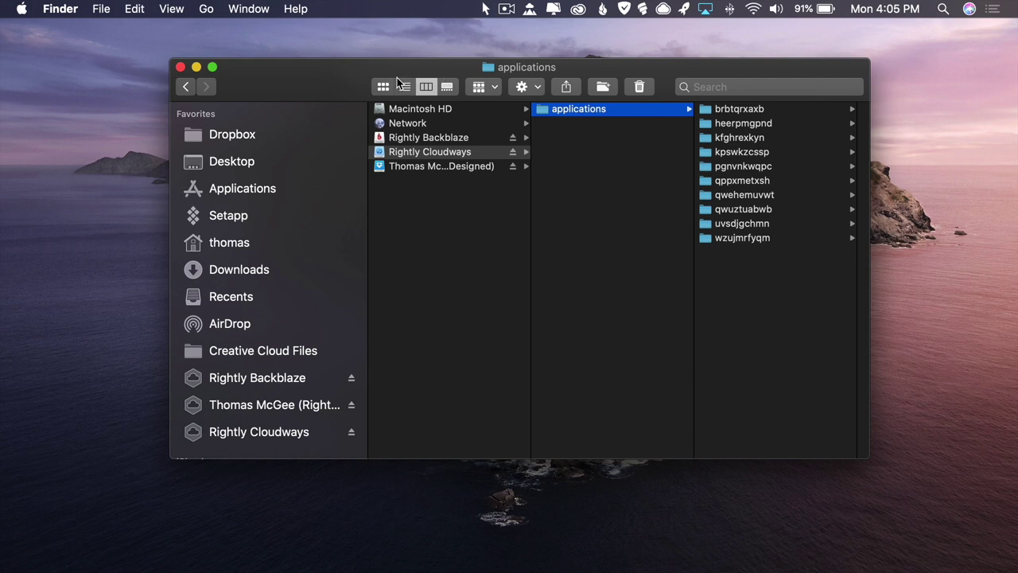
pyautogui.moveTo(346, 78); pyautogui.dragTo(342, 78)
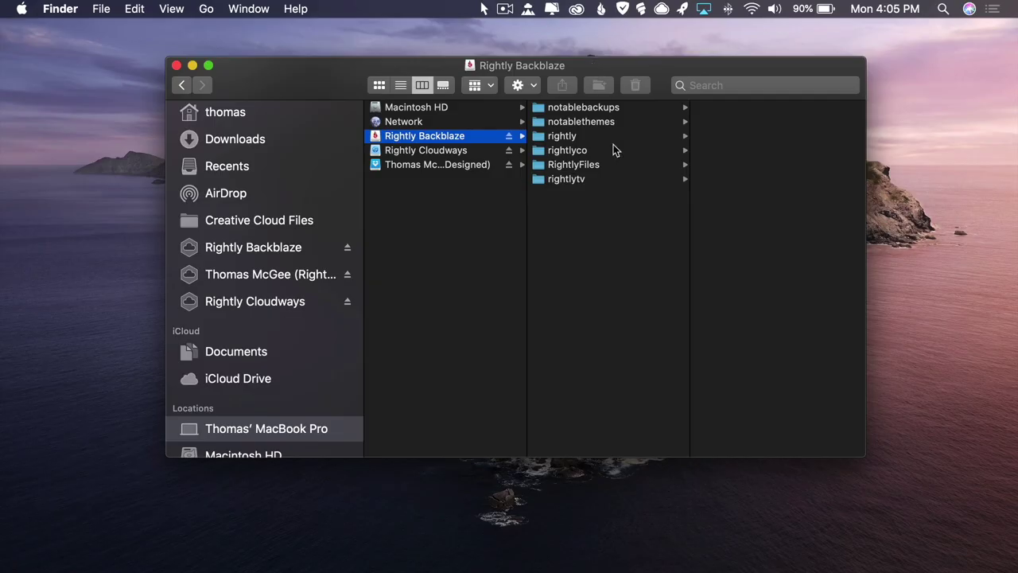
# Open the shared folder inside rightlyco on Rightly Backblaze and check which actions Finder offers for 00211_CV_04.pdf
pyautogui.click(618, 151)
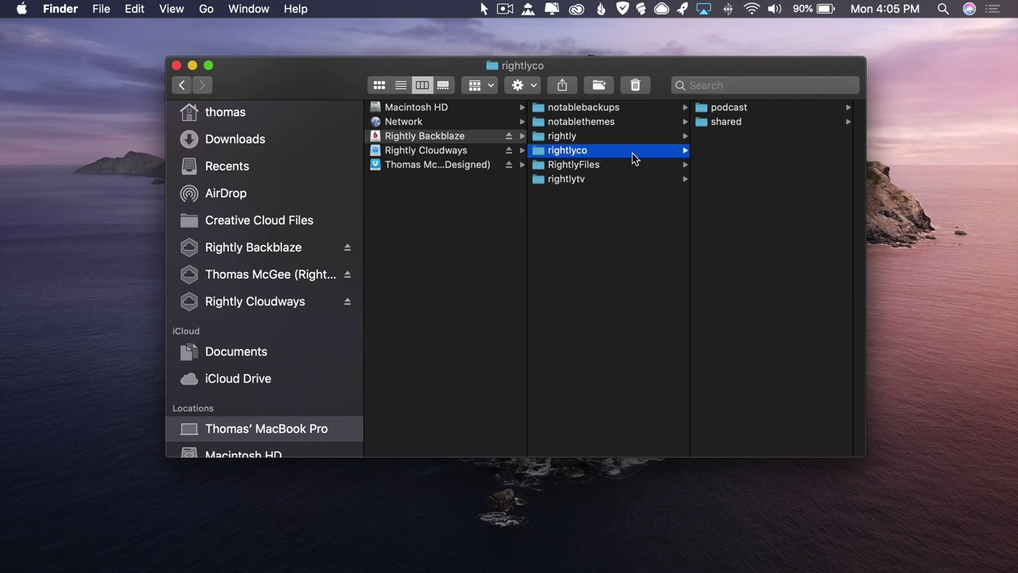
pyautogui.click(753, 124)
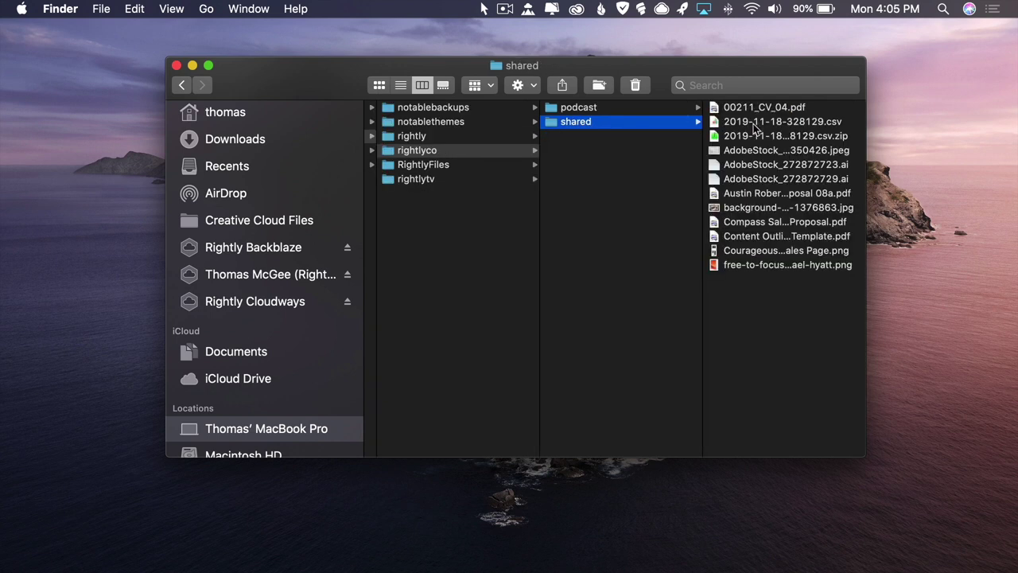
pyautogui.click(816, 106)
pyautogui.rightClick(634, 108)
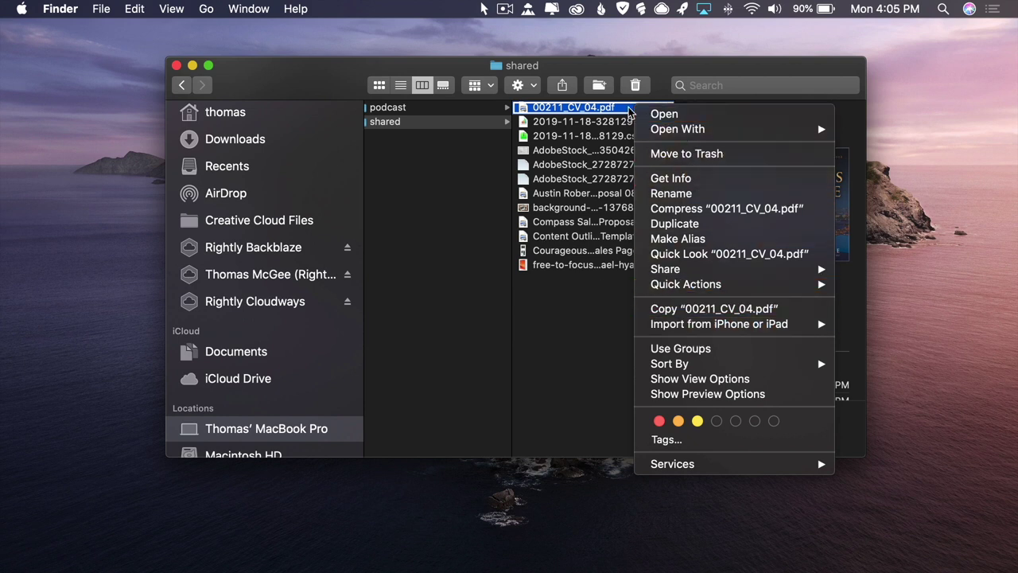
pyautogui.click(686, 61)
# Launch Transmit through a Spotlight search and connect to the Rightly Backblaze server
pyautogui.press('super+space')
pyautogui.write('tr')
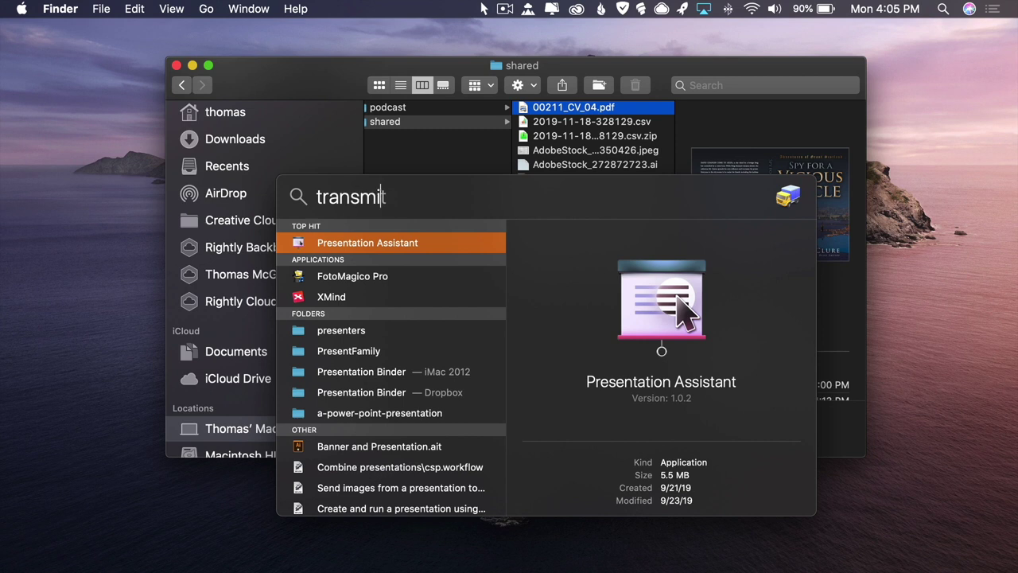
pyautogui.write('ansmi')
pyautogui.press('Return')
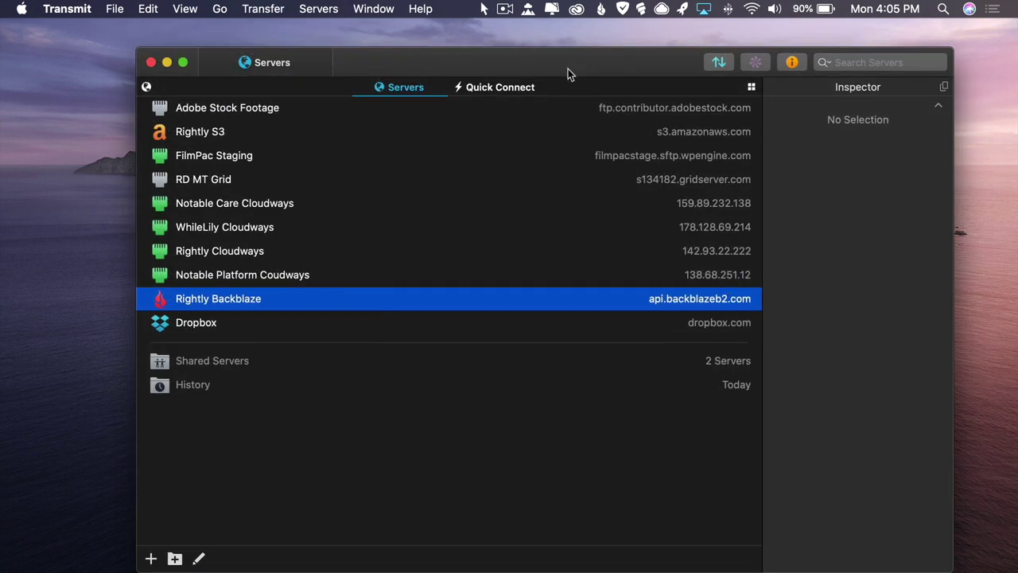
pyautogui.doubleClick(267, 299)
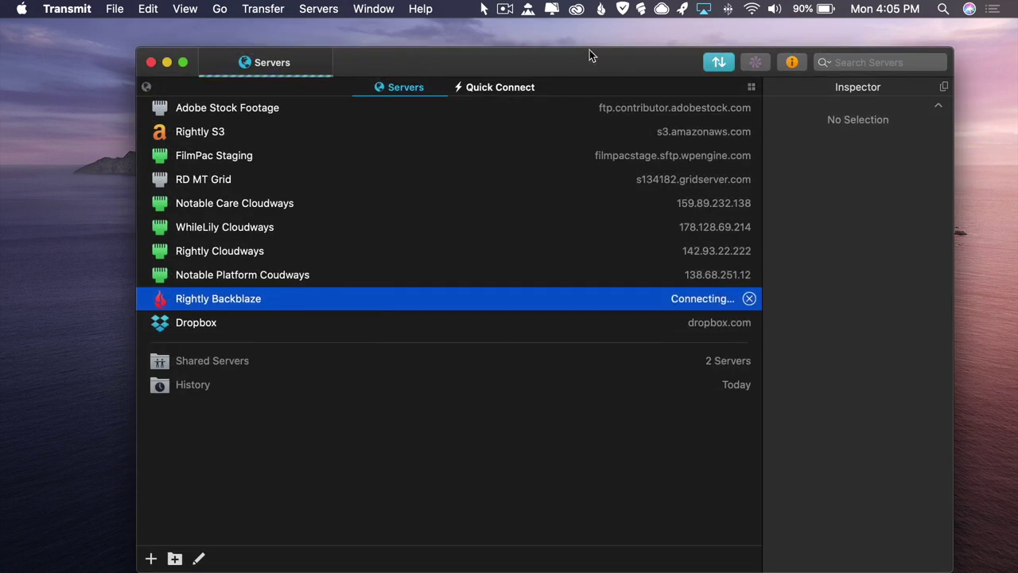
pyautogui.moveTo(593, 59); pyautogui.dragTo(581, 48)
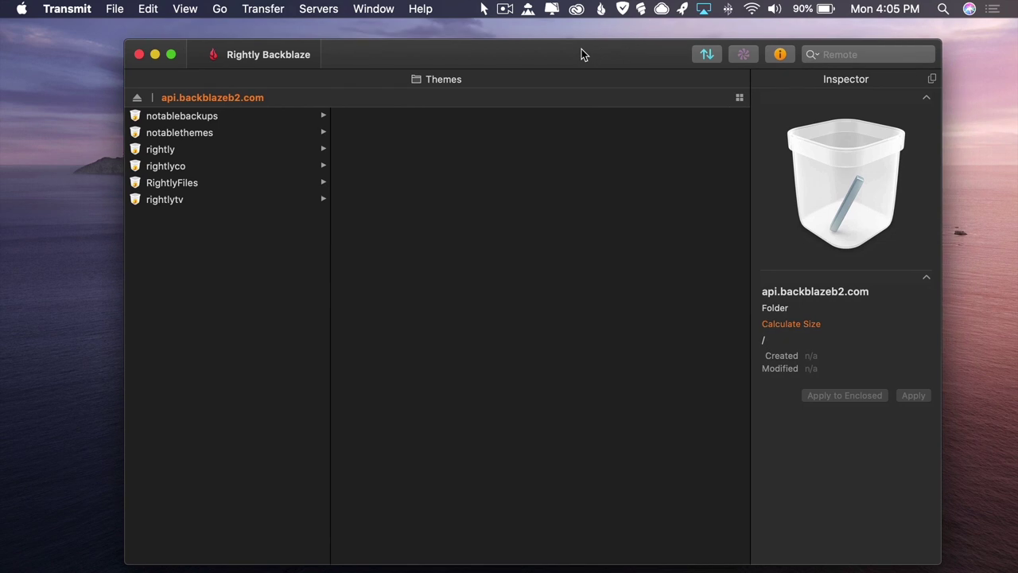
# Open the shared folder inside the rightlyco bucket and copy the URL of 00211_CV_04.pdf
pyautogui.click(234, 167)
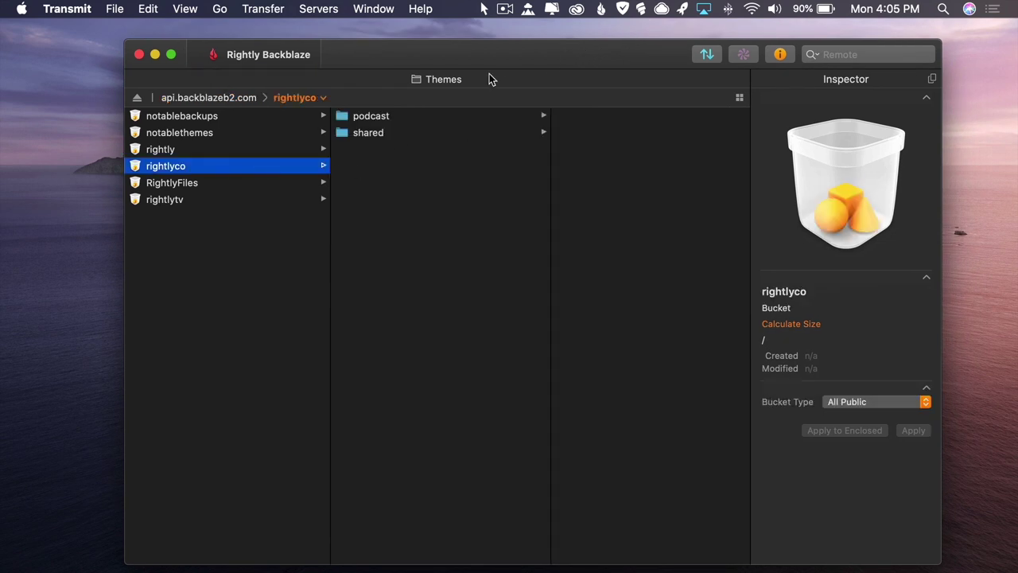
pyautogui.moveTo(494, 61); pyautogui.dragTo(502, 60)
pyautogui.click(482, 132)
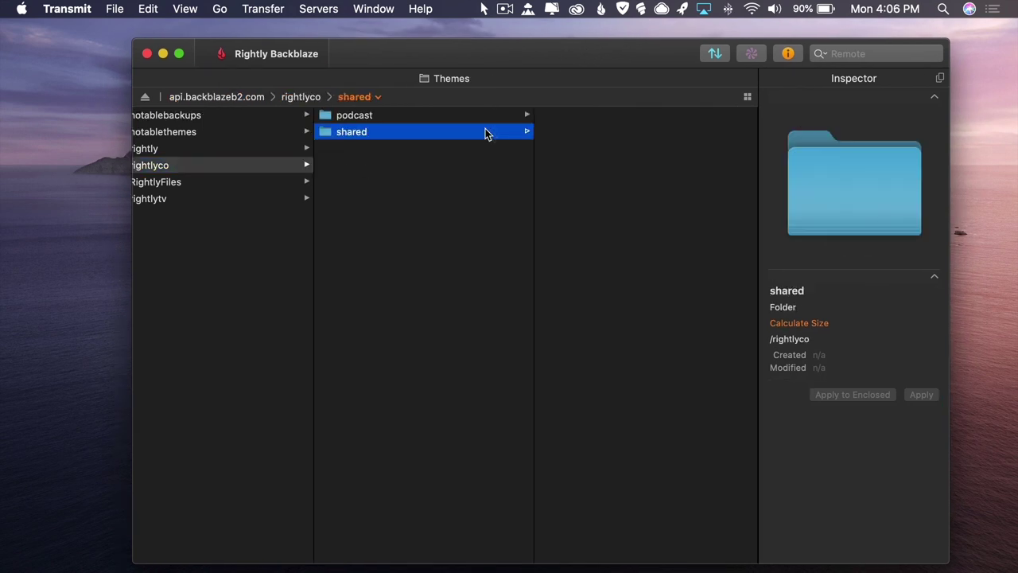
pyautogui.rightClick(606, 116)
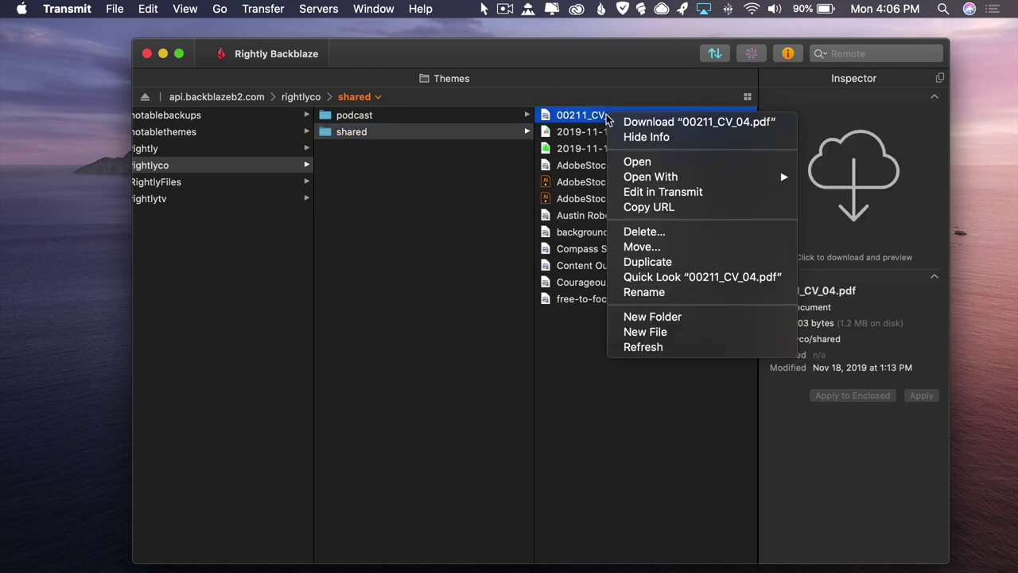
pyautogui.click(636, 199)
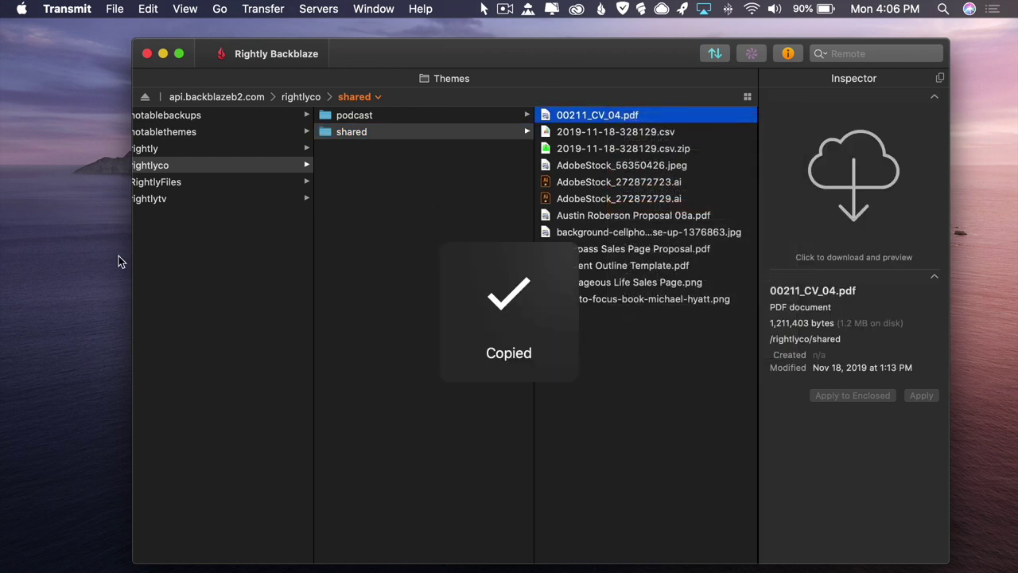
# Switch to Safari, load the copied URL to view the PDF, and close the page
pyautogui.click(90, 264)
pyautogui.moveTo(62, 561)
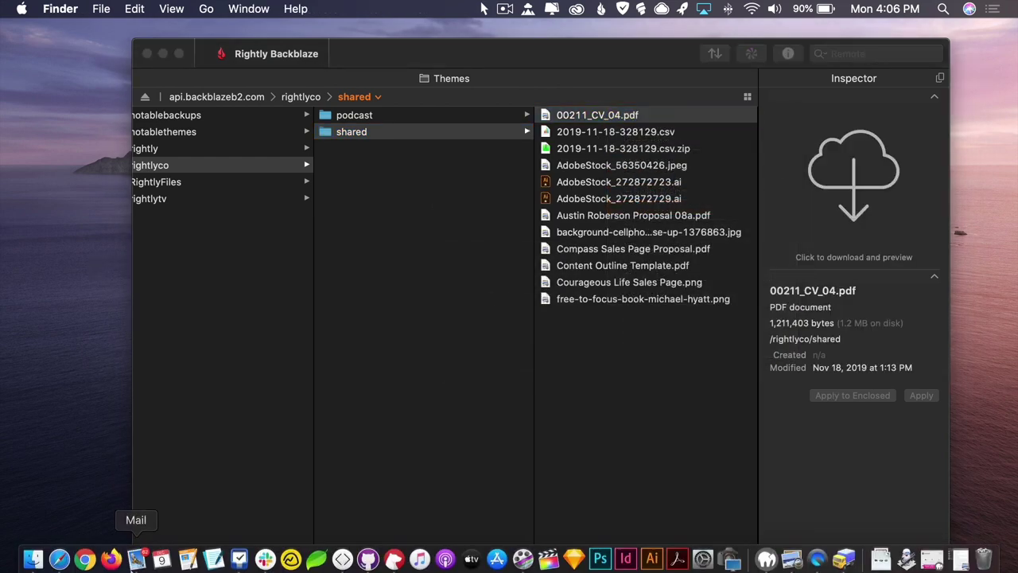
pyautogui.click(59, 555)
pyautogui.press('super+v')
pyautogui.press('Return')
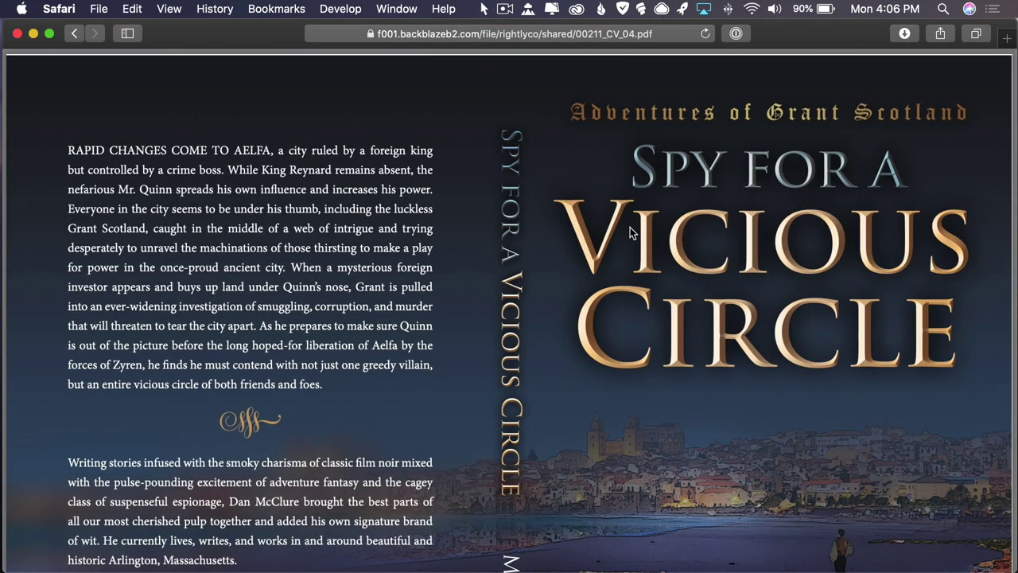
pyautogui.press('super+w')
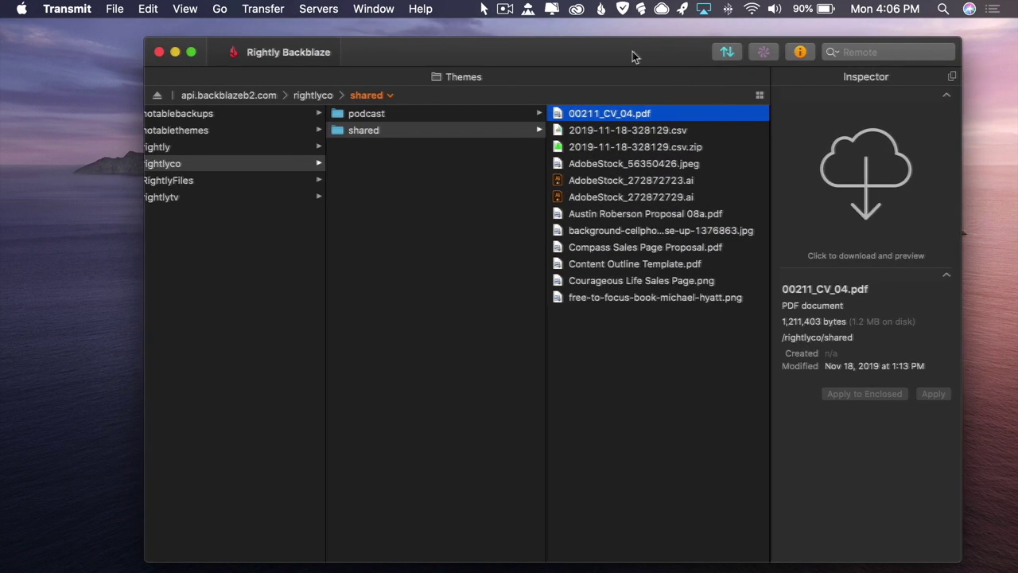
# Return to the shared folder in Finder and go back to the list of mounted drives
pyautogui.moveTo(631, 51); pyautogui.dragTo(644, 52)
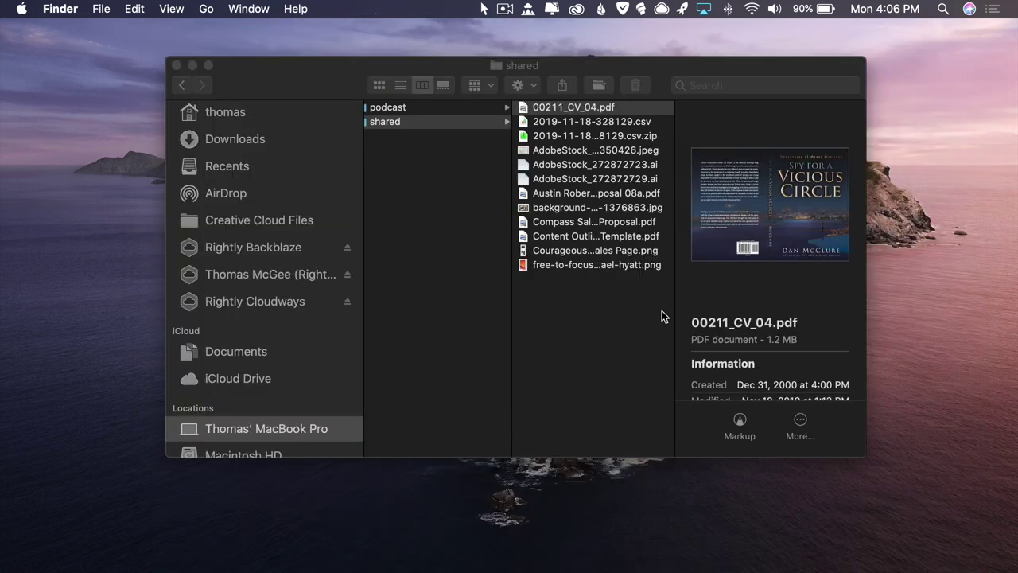
pyautogui.moveTo(607, 64); pyautogui.dragTo(610, 64)
pyautogui.click(603, 391)
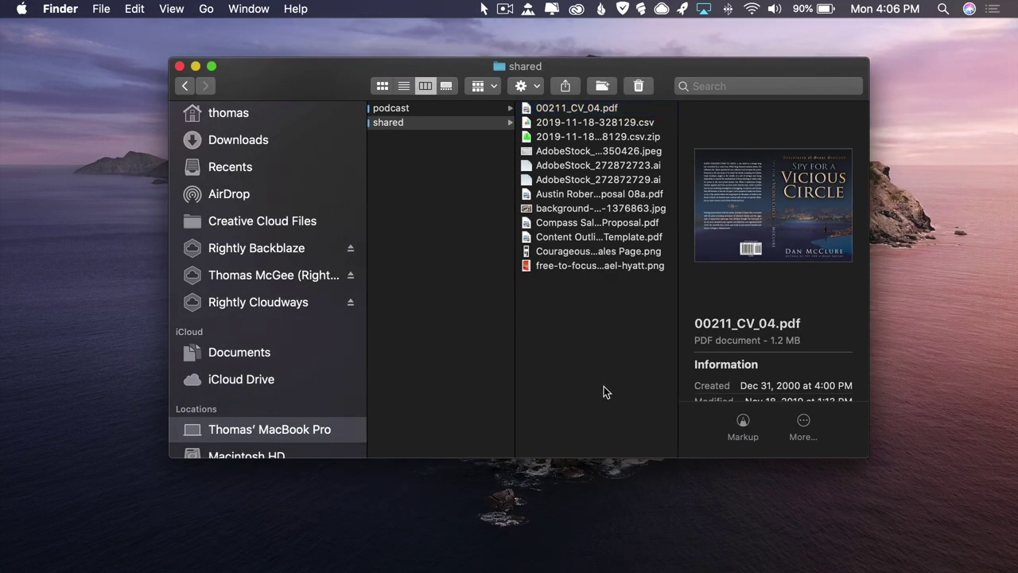
pyautogui.hscroll(-5, 458, 195)
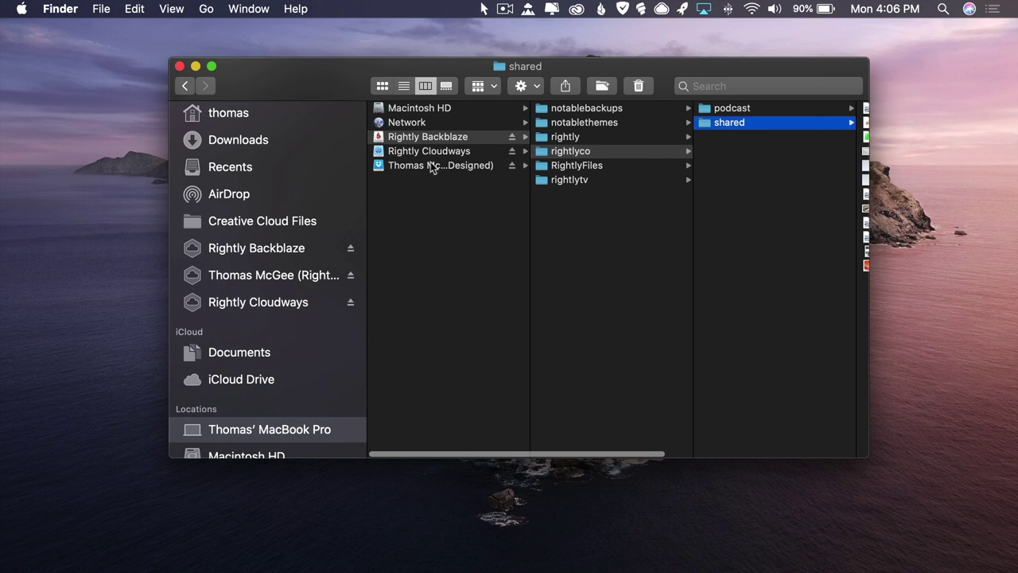